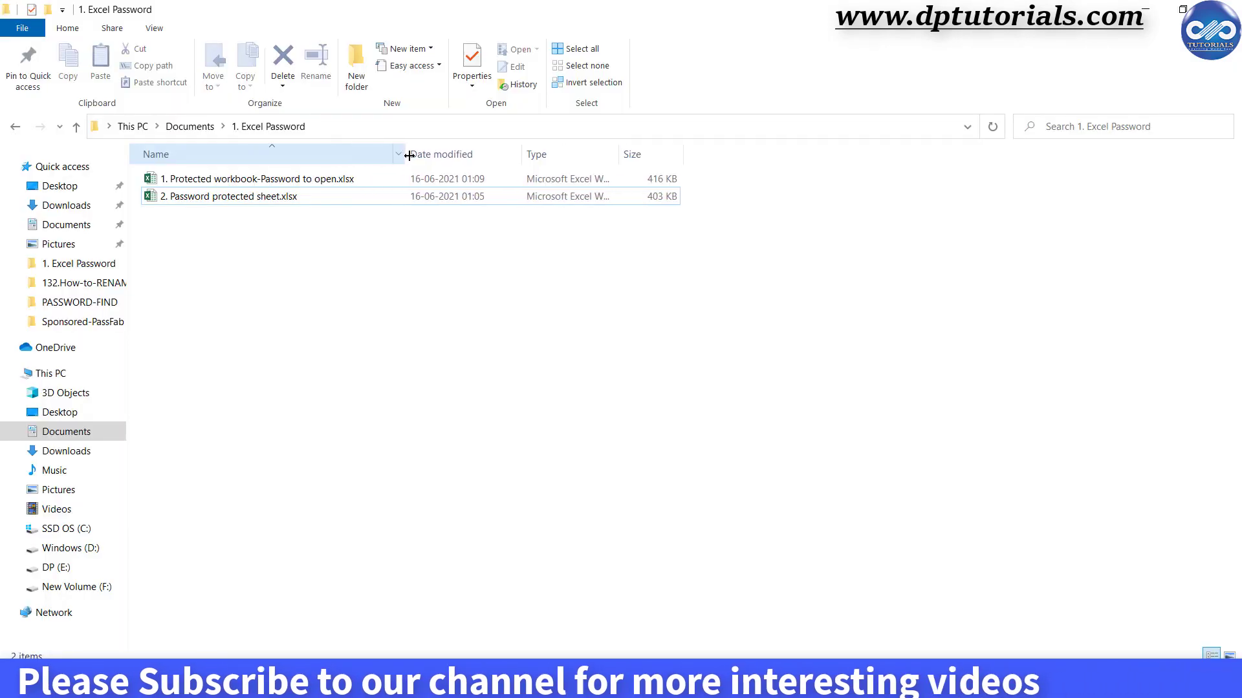
Widen the Name column to show both workbook names and select '1. Protected workbook-Password to open.xlsx'.
drag(403, 155, 411, 155)
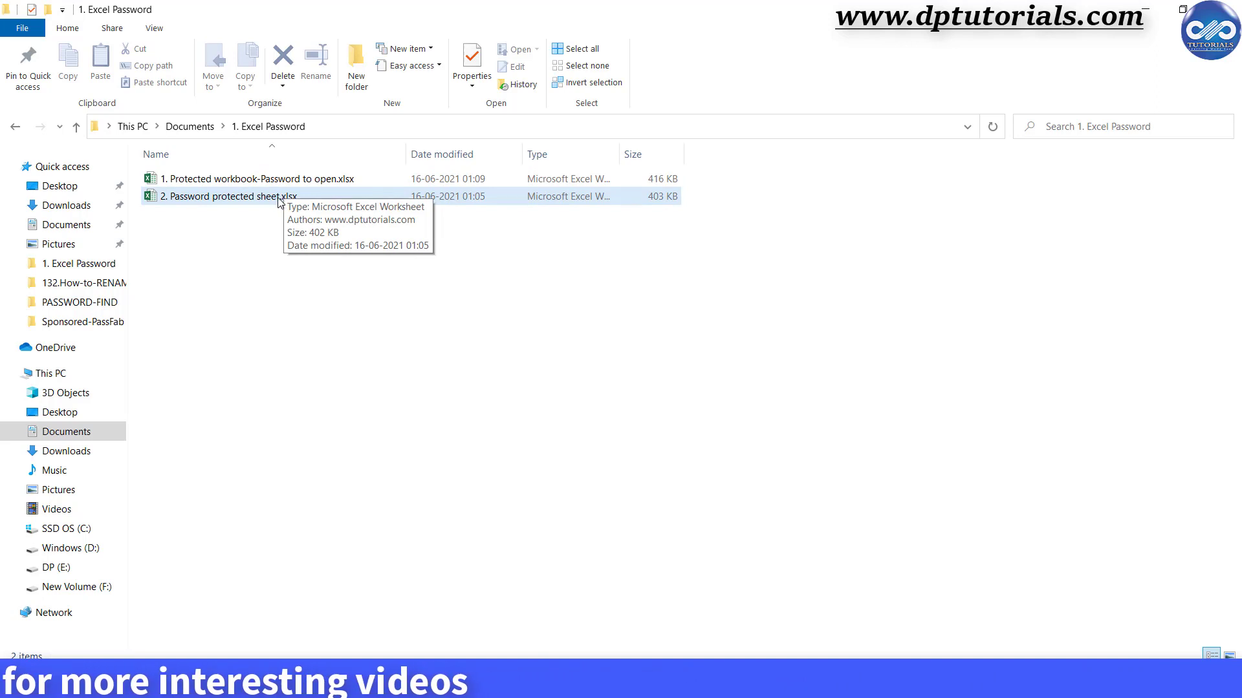
click(353, 180)
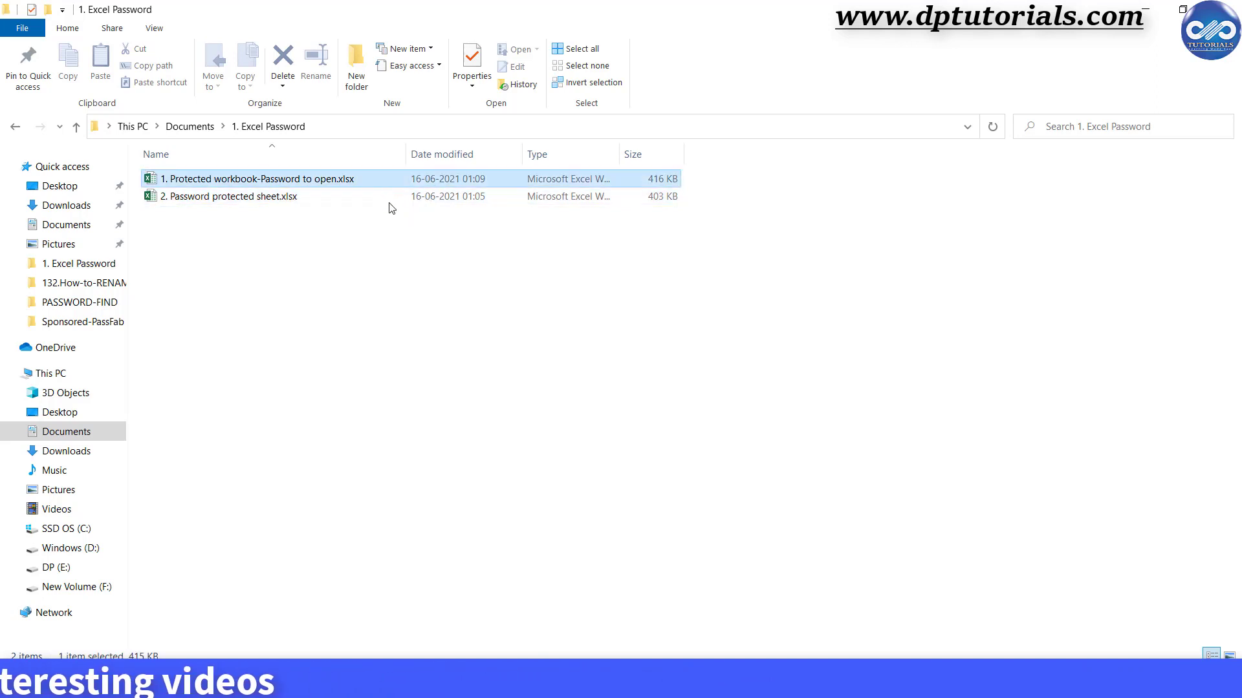
Open the protected workbook with its password and view its Dashboard and Cashflow sheets.
right_click(352, 180)
click(388, 193)
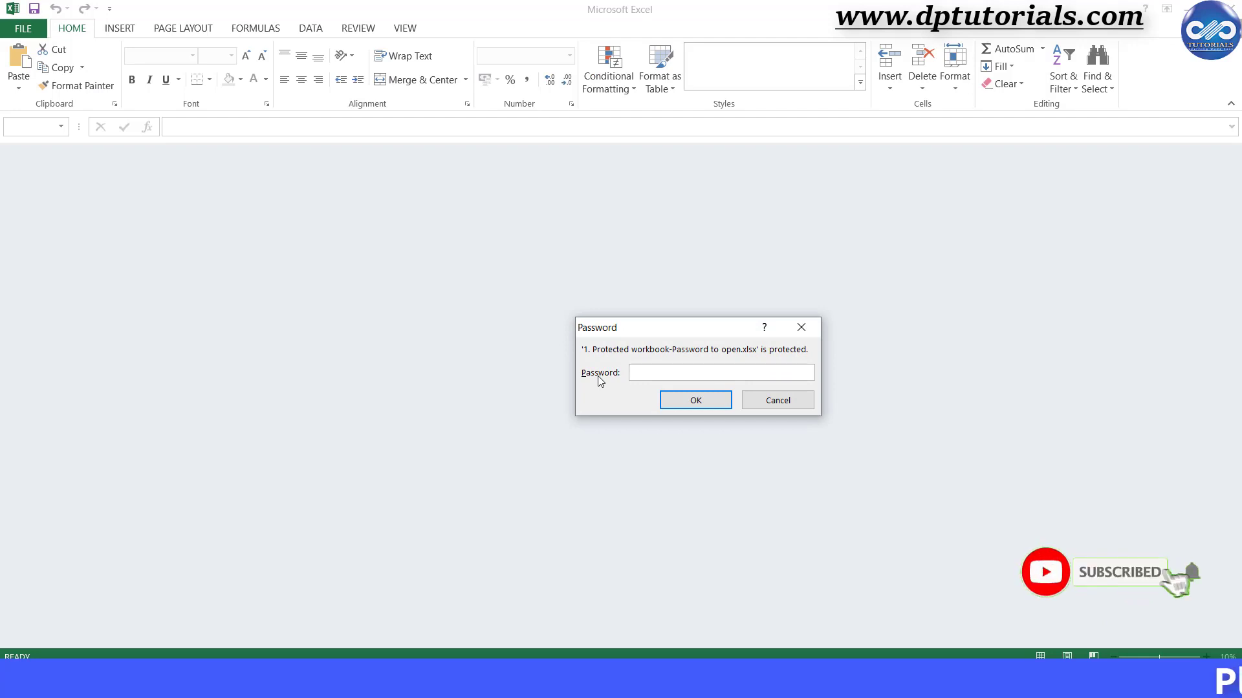
text(12)
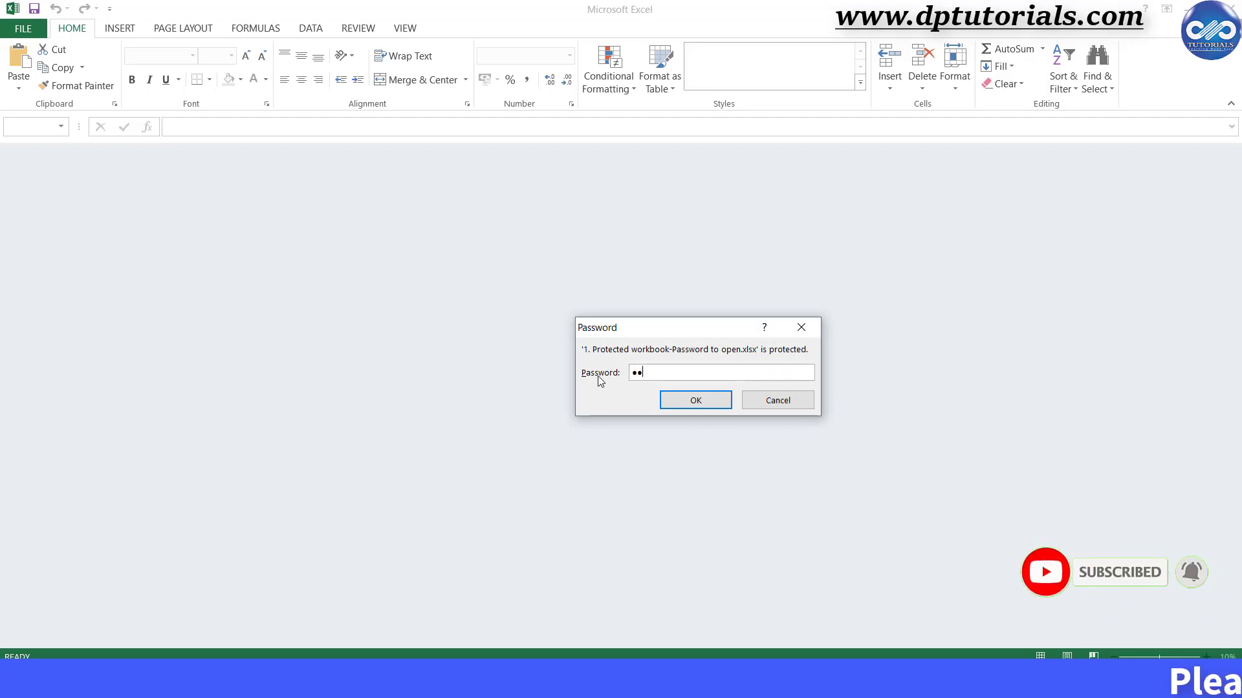
click(682, 406)
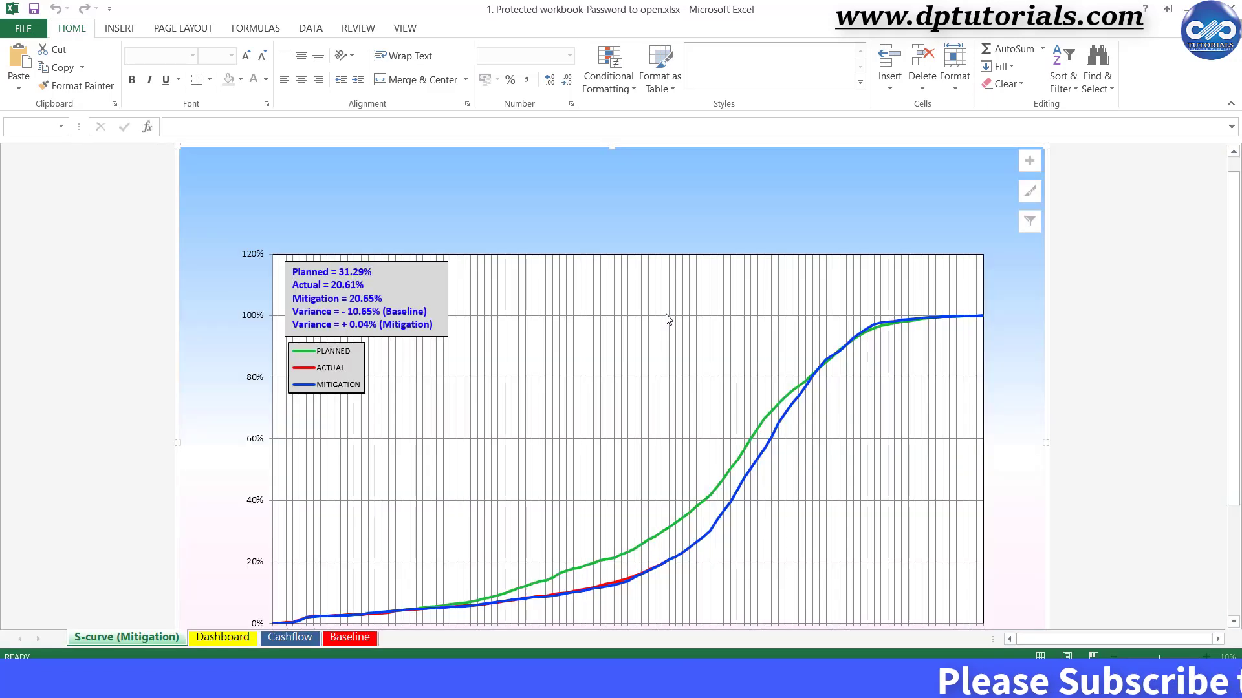
click(222, 637)
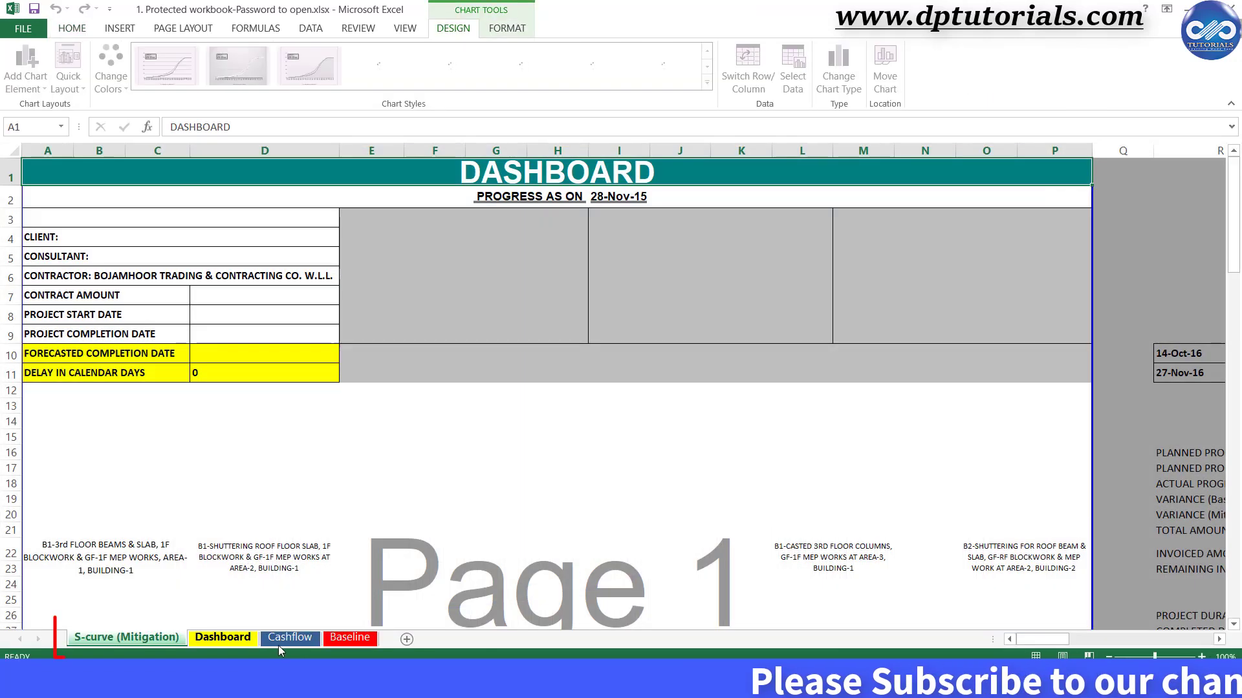
click(317, 639)
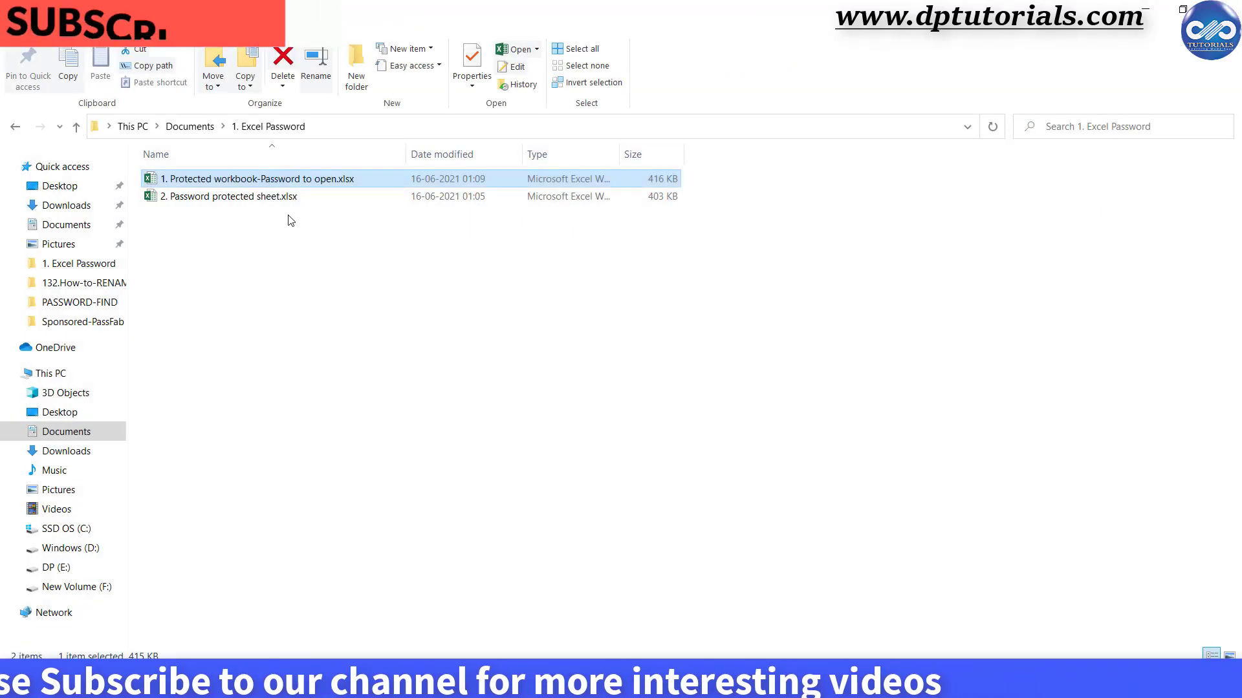
Open '2. Password protected sheet.xlsx', try editing cell G11, dismiss the protection warnings, and close Excel.
double_click(272, 197)
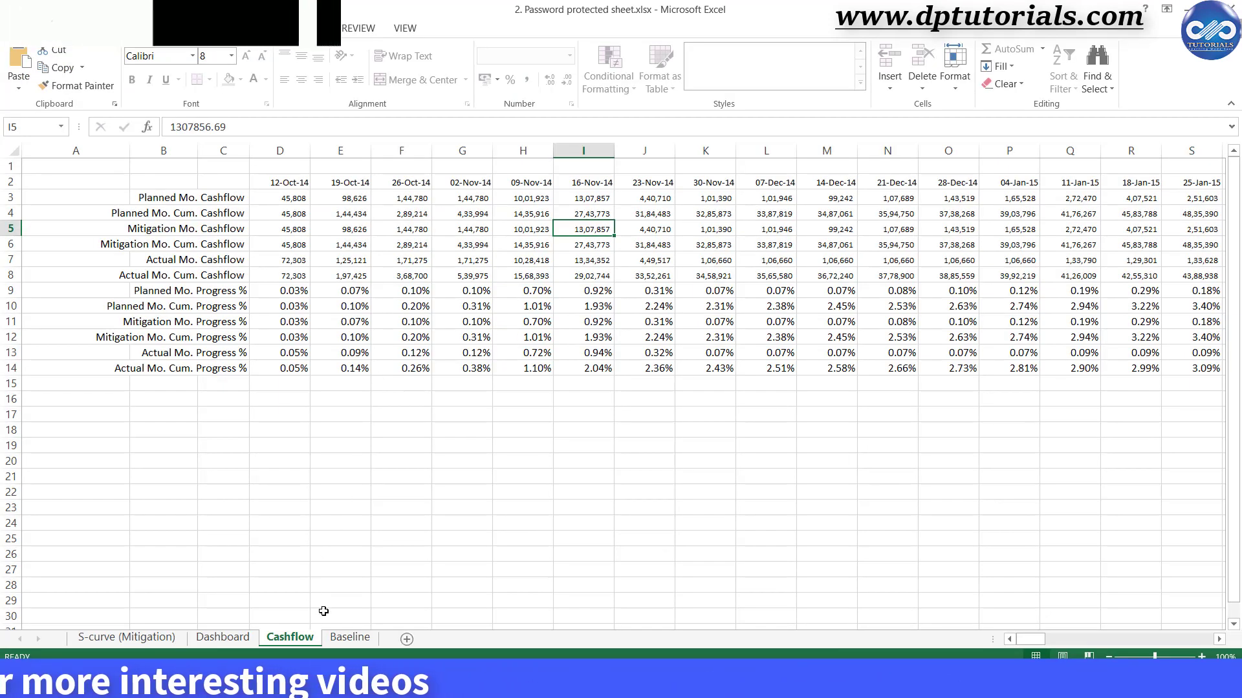
double_click(451, 322)
click(614, 388)
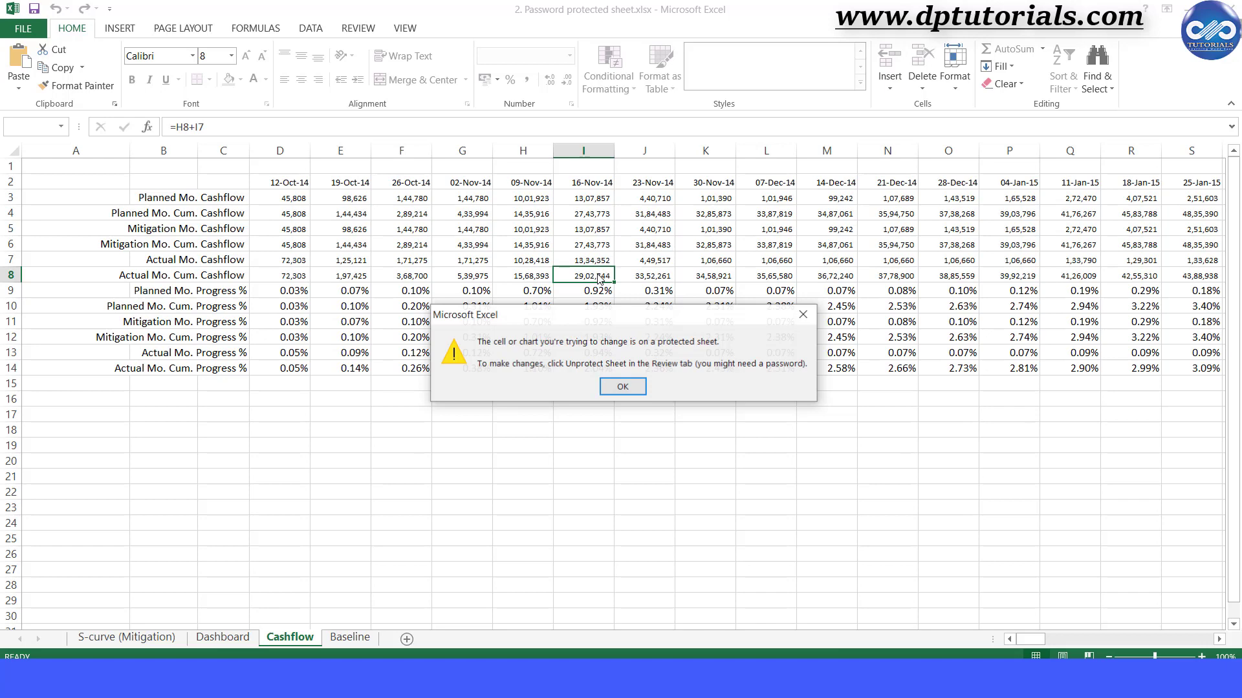
click(621, 388)
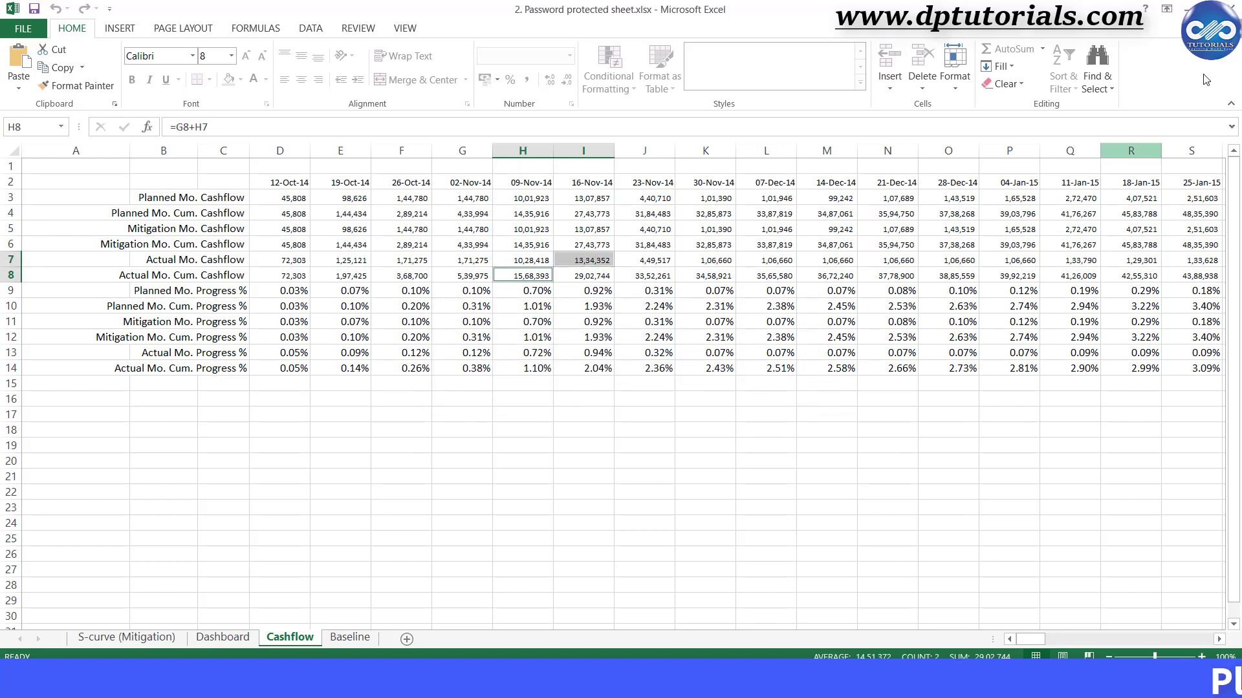
click(1225, 9)
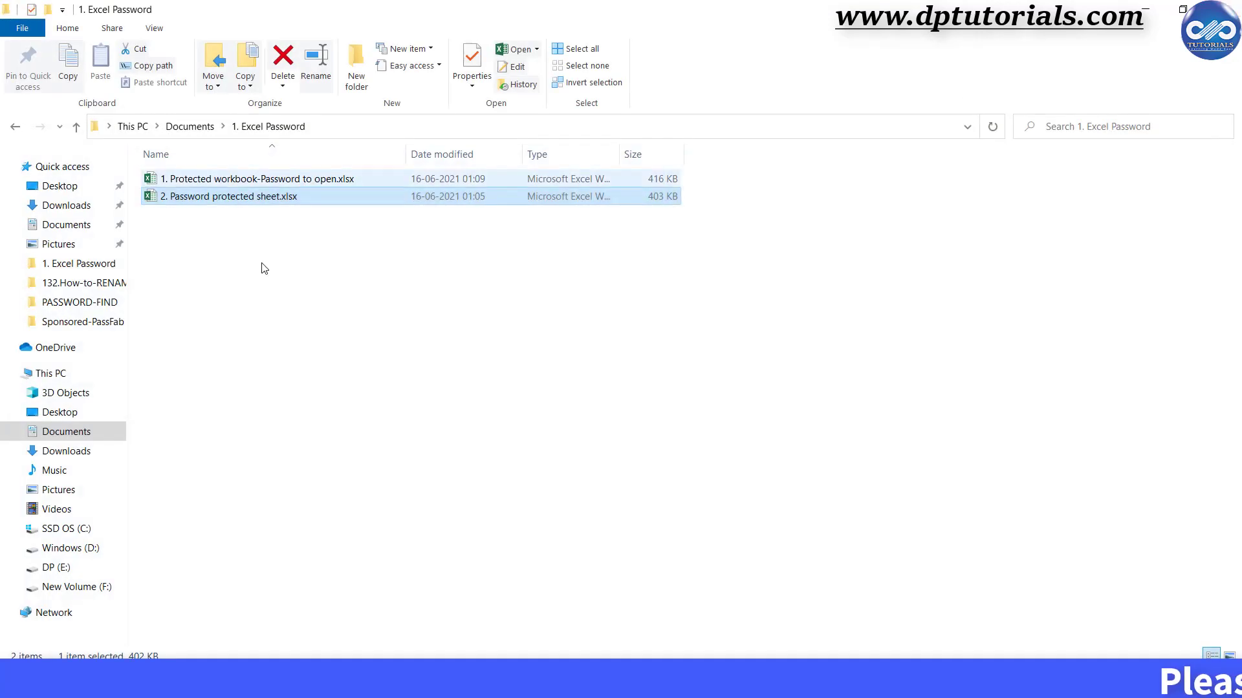
Select the workbook, switch to the Password-Find browser window, and start UNPROTECT YOUR FILE.
click(317, 183)
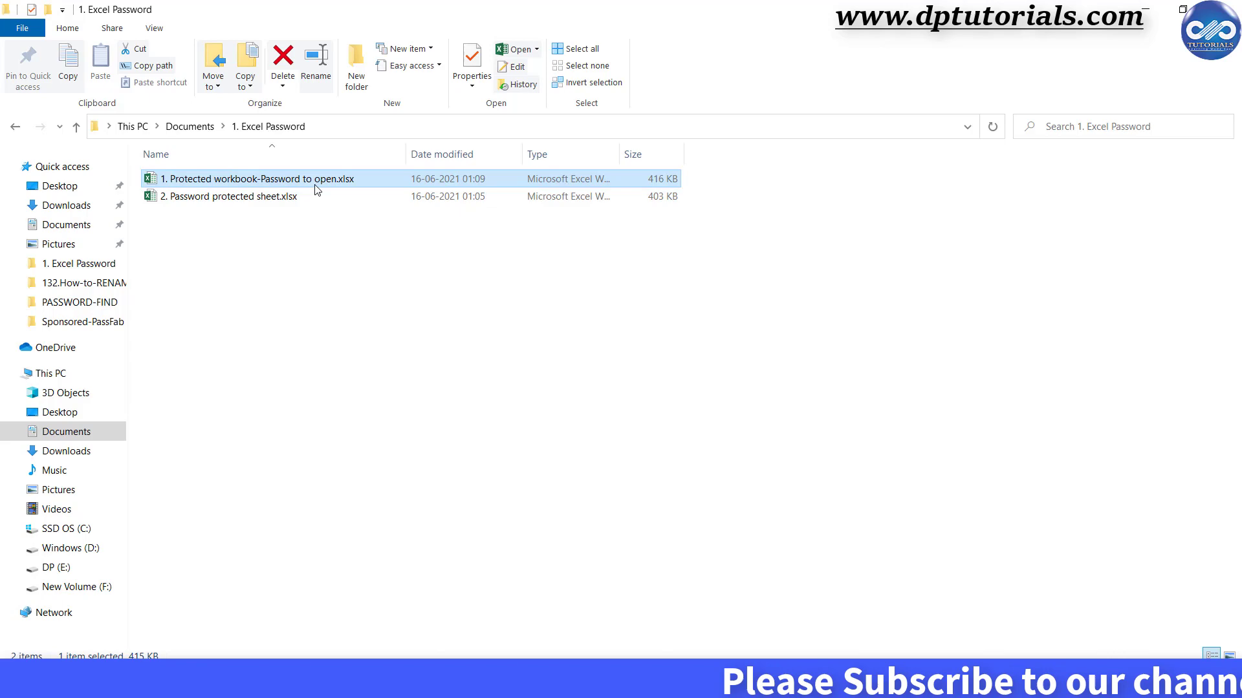
mouse_move(505, 684)
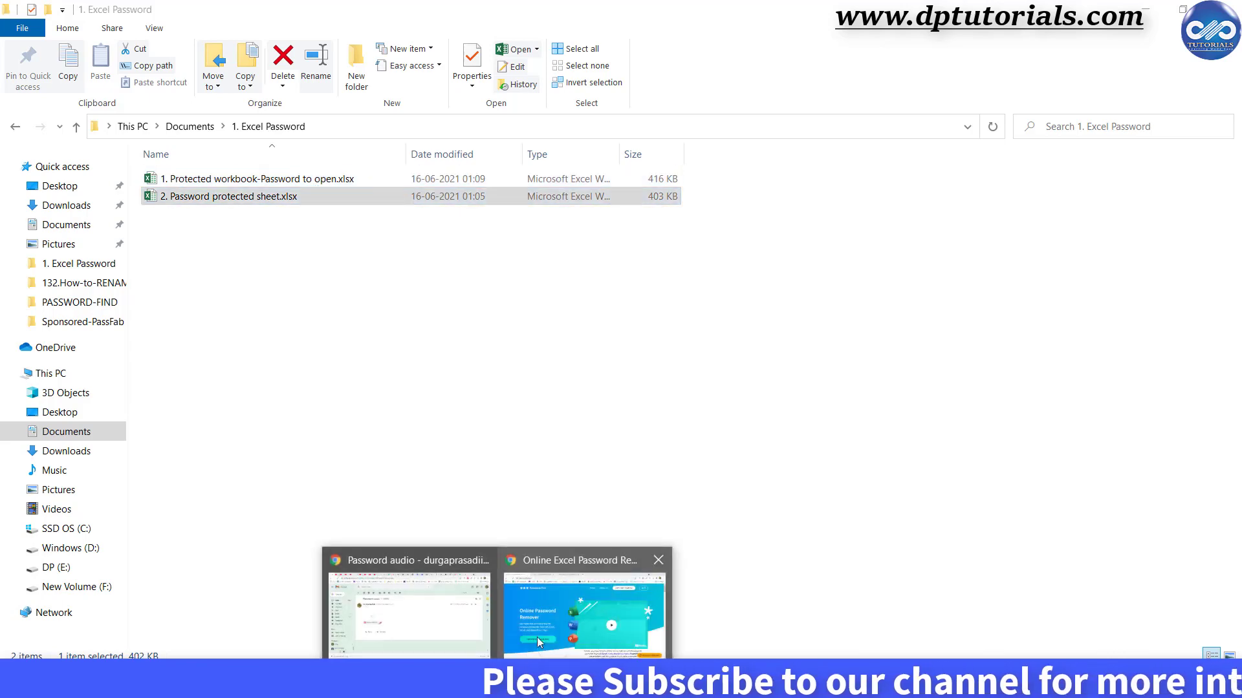
click(553, 610)
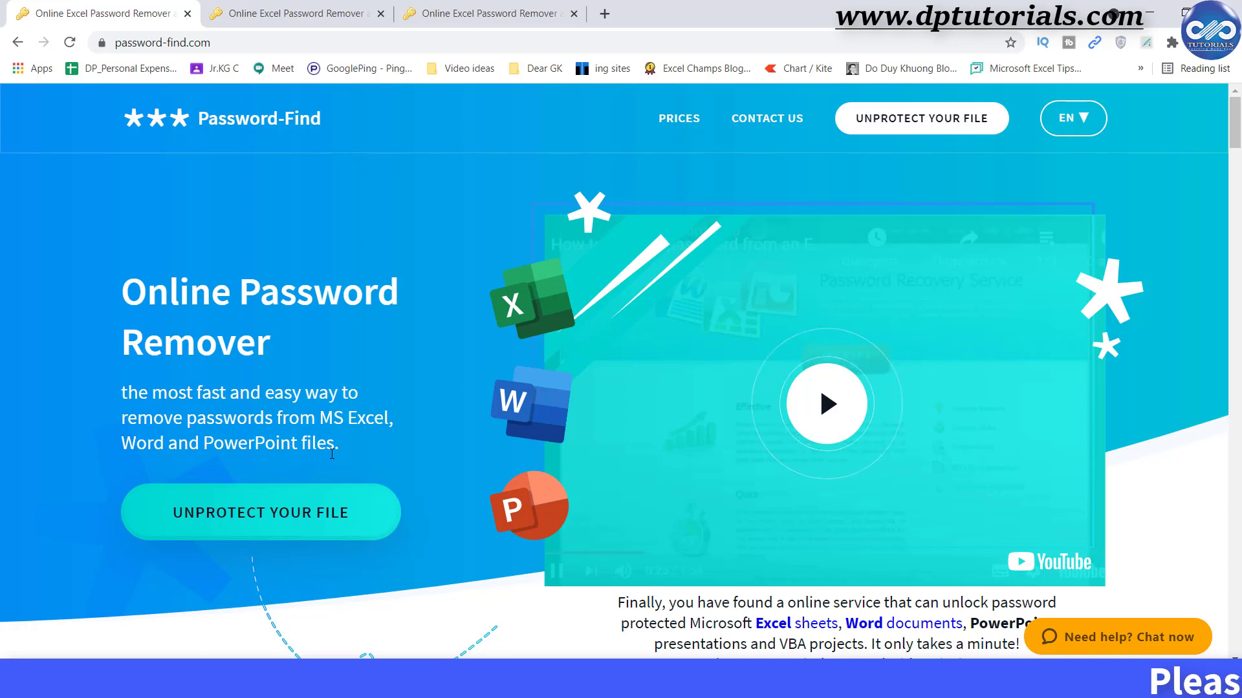
click(304, 527)
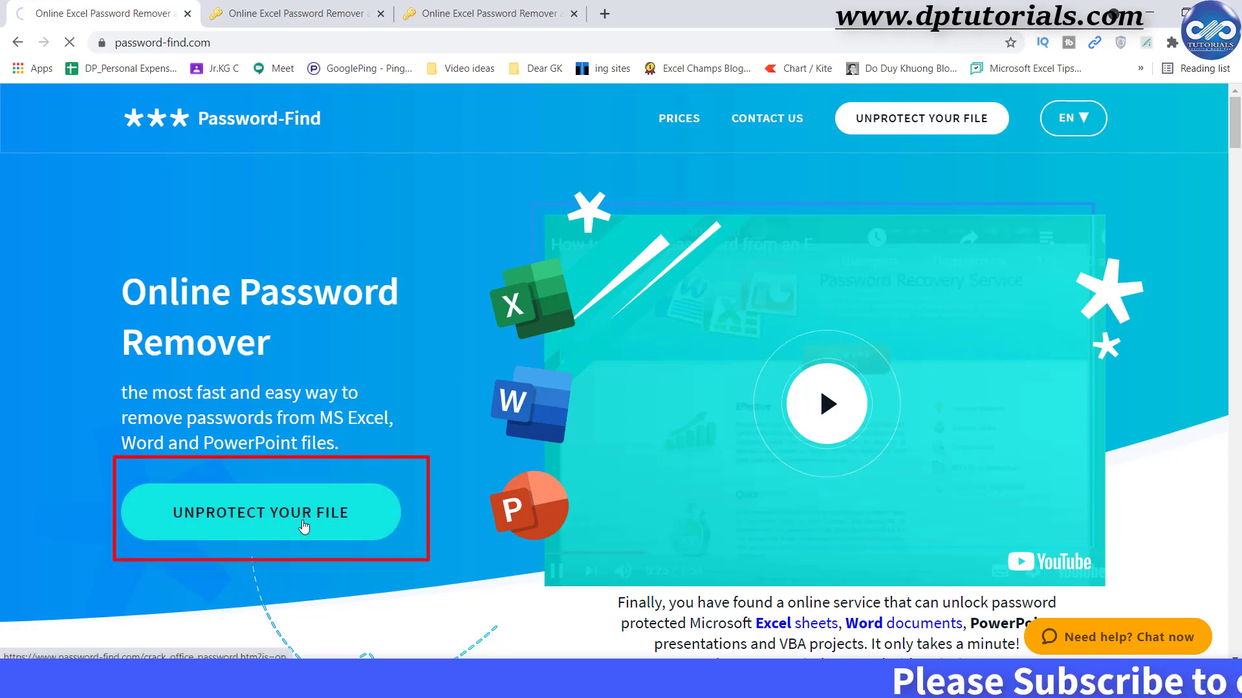
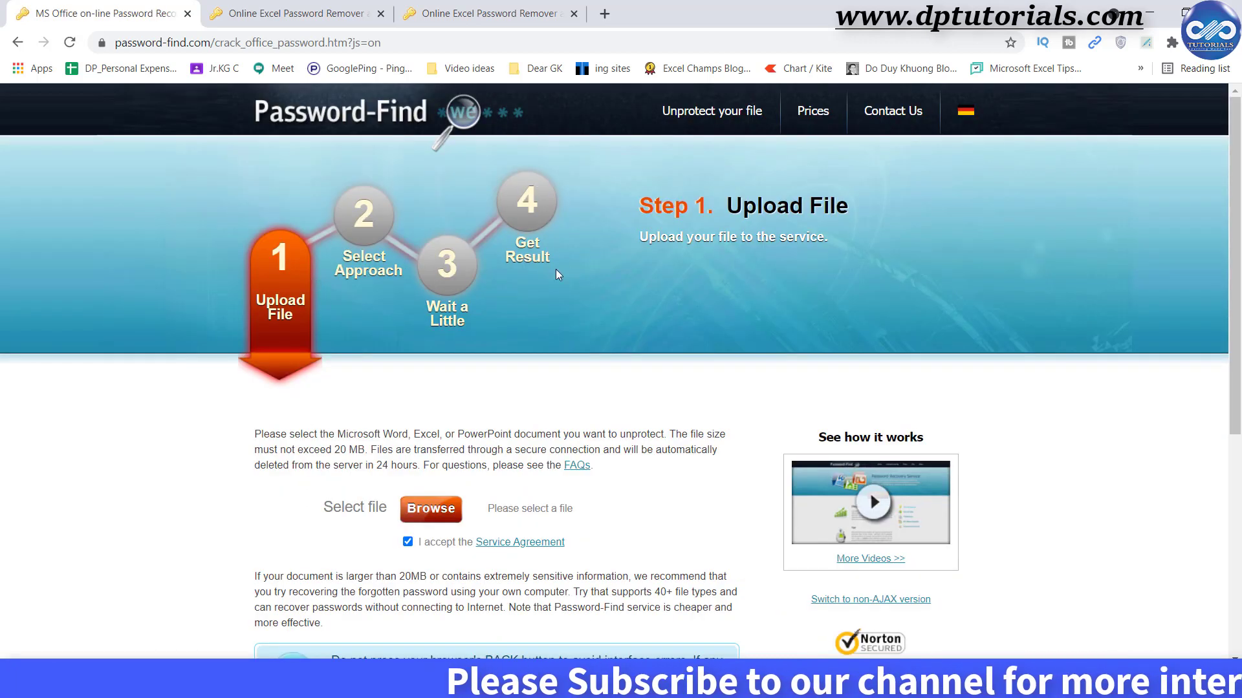
scroll(578, 392, down, 2)
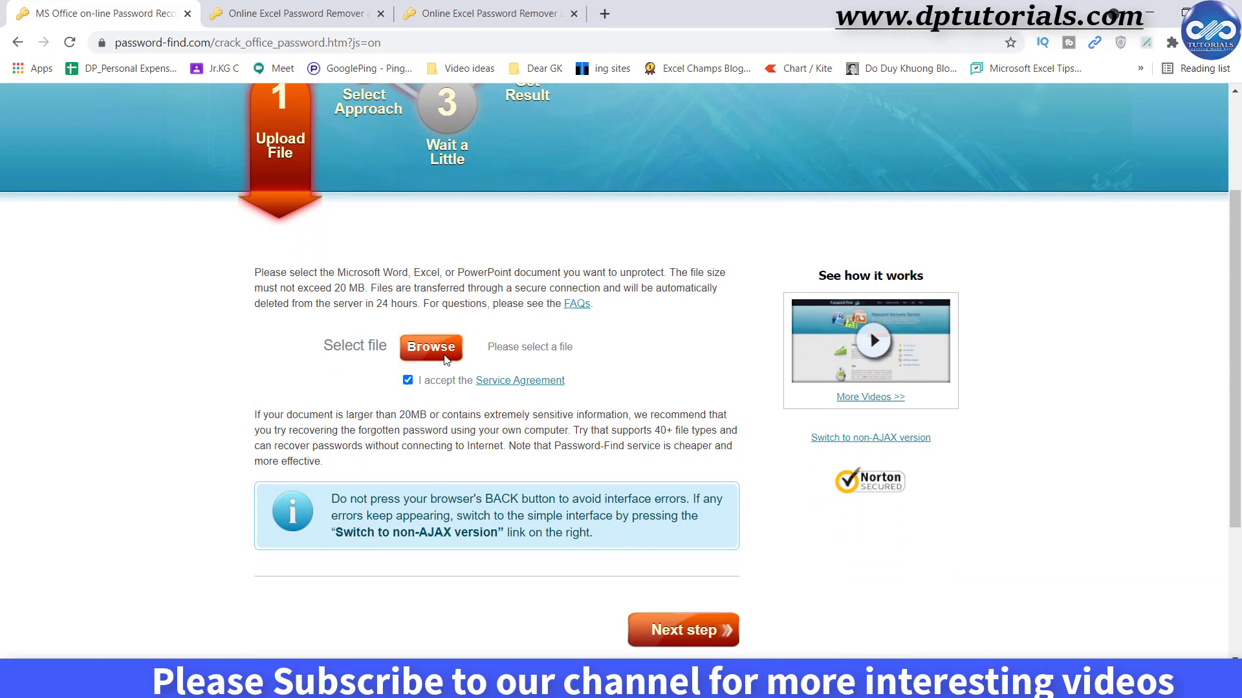
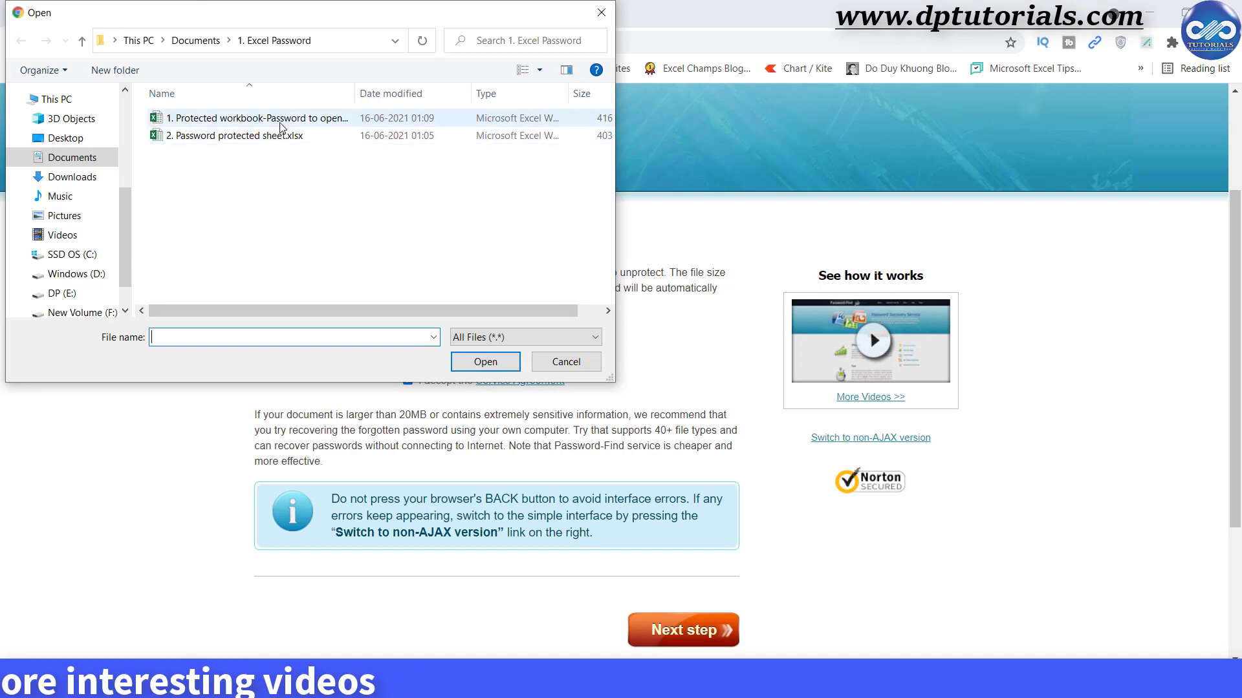
Select '1. Protected workbook-Password to open.xlsx' in the Open dialog as the upload file.
click(286, 123)
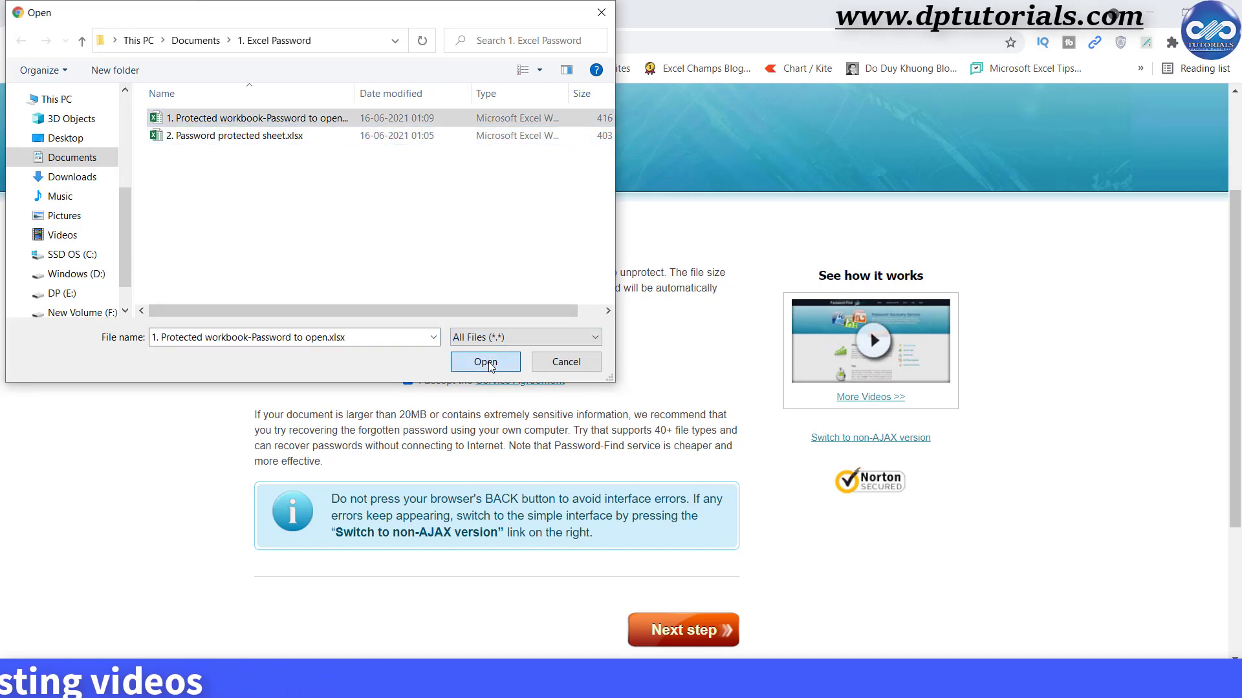
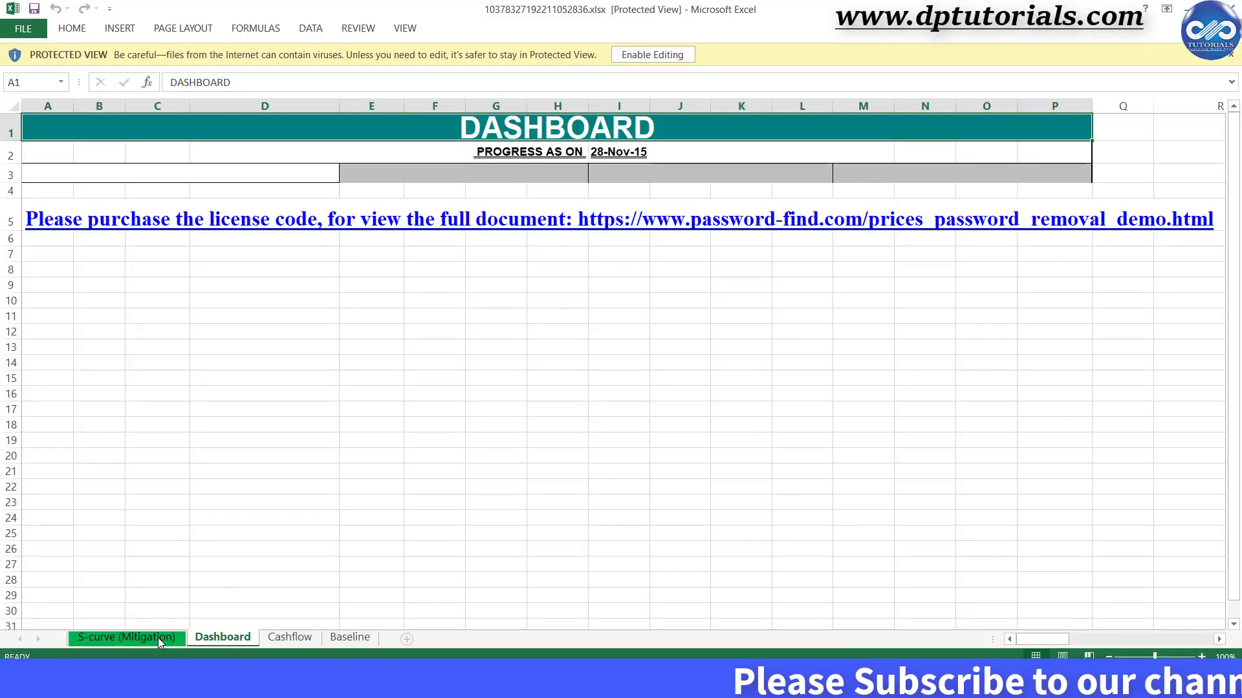
Look through the demo workbook's S-curve (Mitigation), Cashflow and Baseline sheets, ending on Baseline.
click(159, 642)
click(290, 637)
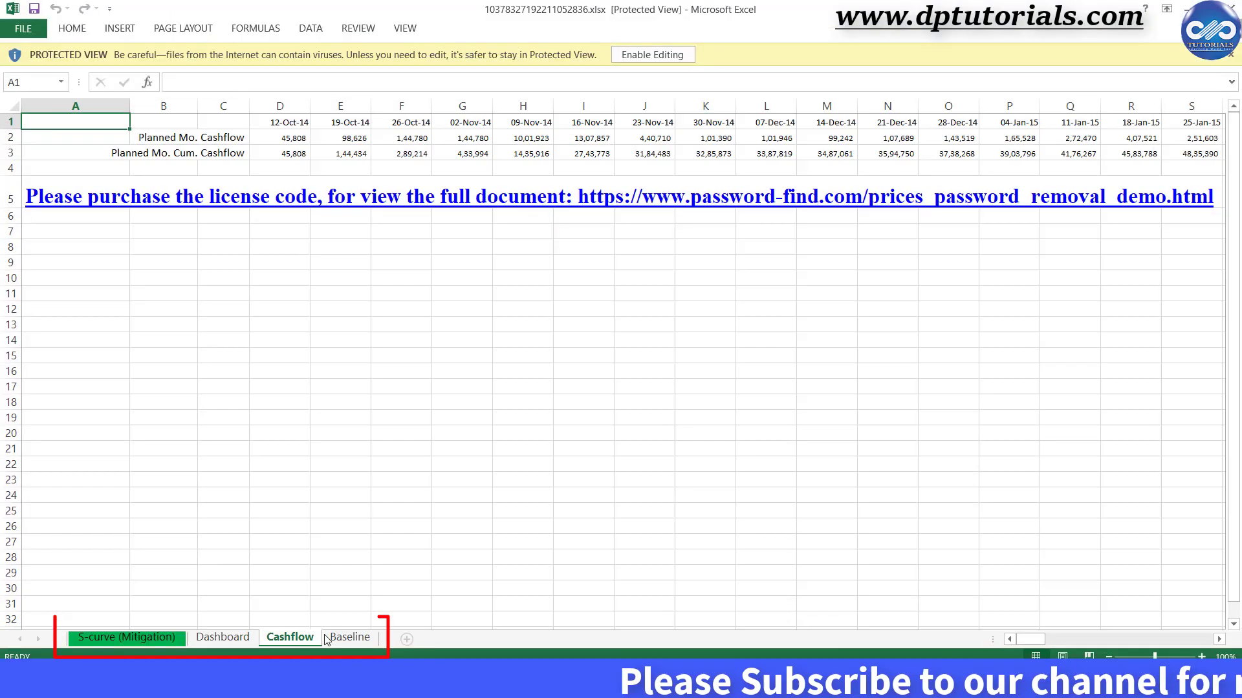
click(350, 637)
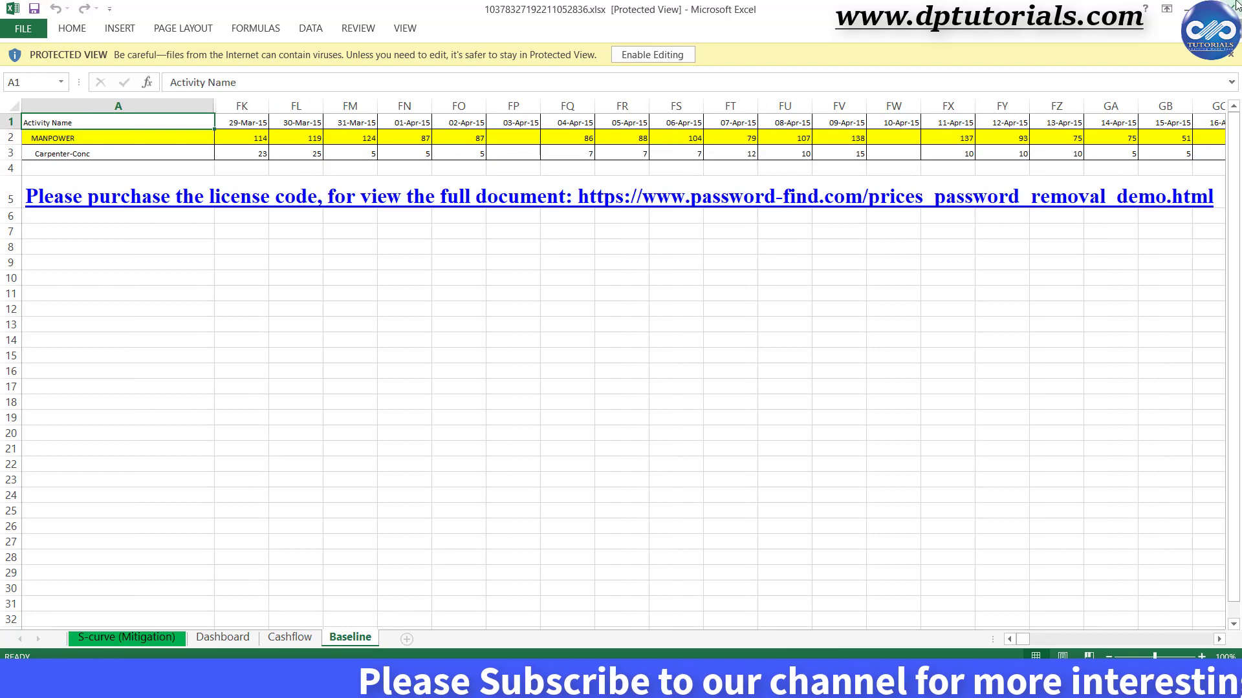
Close the demo workbook with Alt+F4 to get back to the decryption result page.
key(alt+F4)
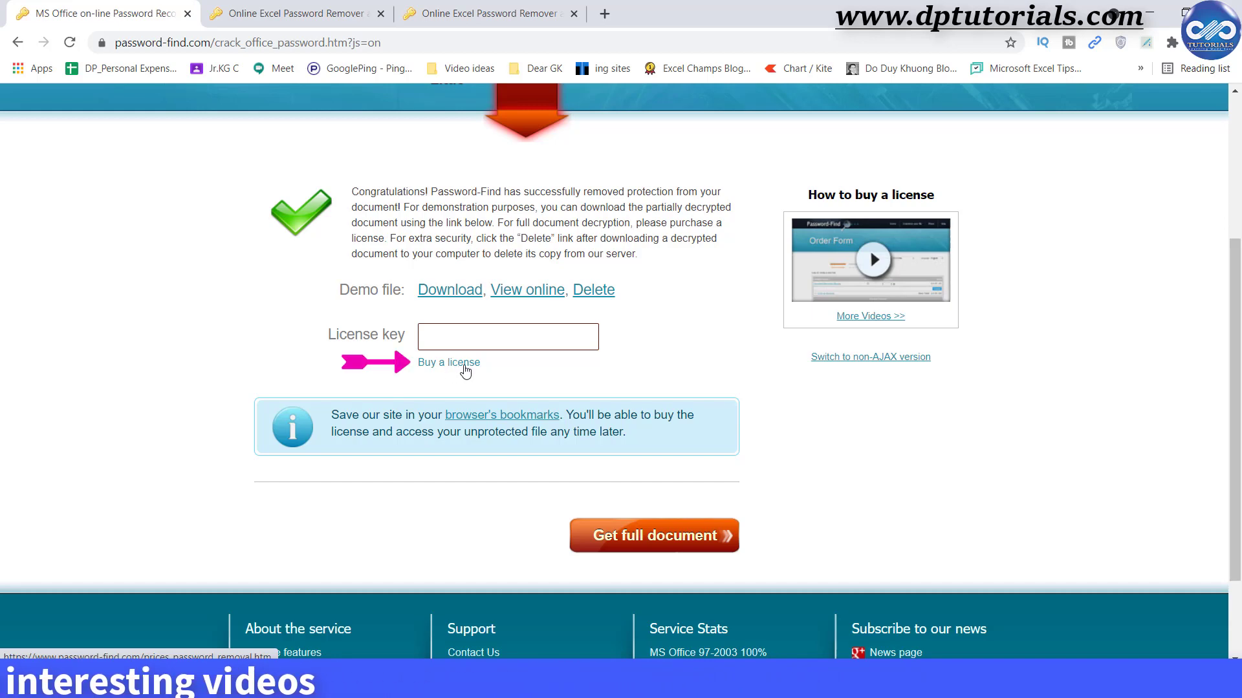
Buy the 1,535.95 INR Personal License by card, choosing the card's expiry month and year, then return to the first tab.
click(463, 365)
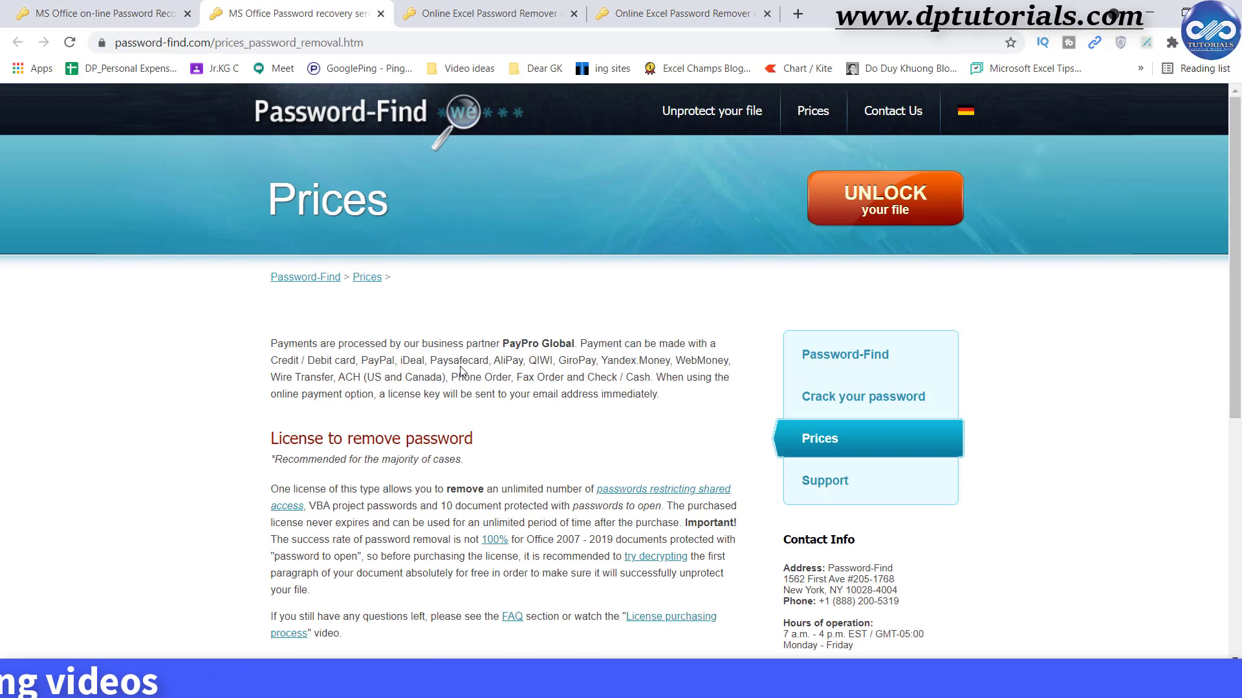
scroll(463, 372, down, 5)
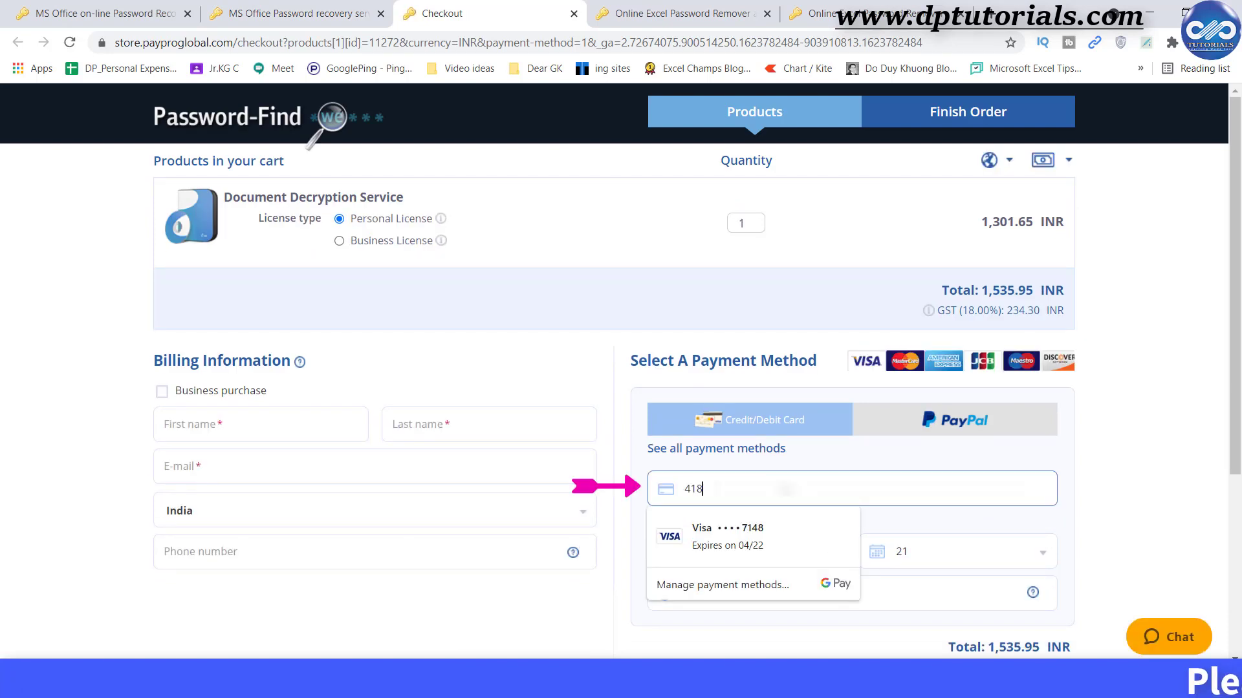
click(797, 537)
click(722, 405)
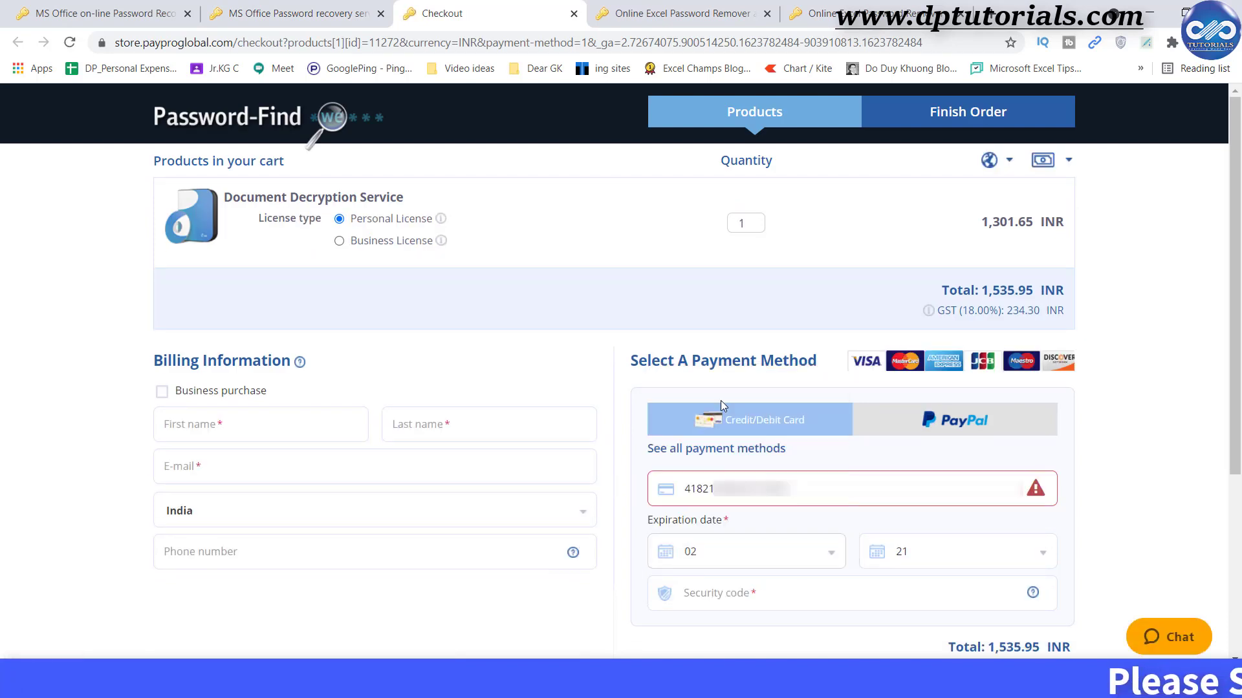
scroll(904, 576, down, 1)
click(918, 471)
click(923, 604)
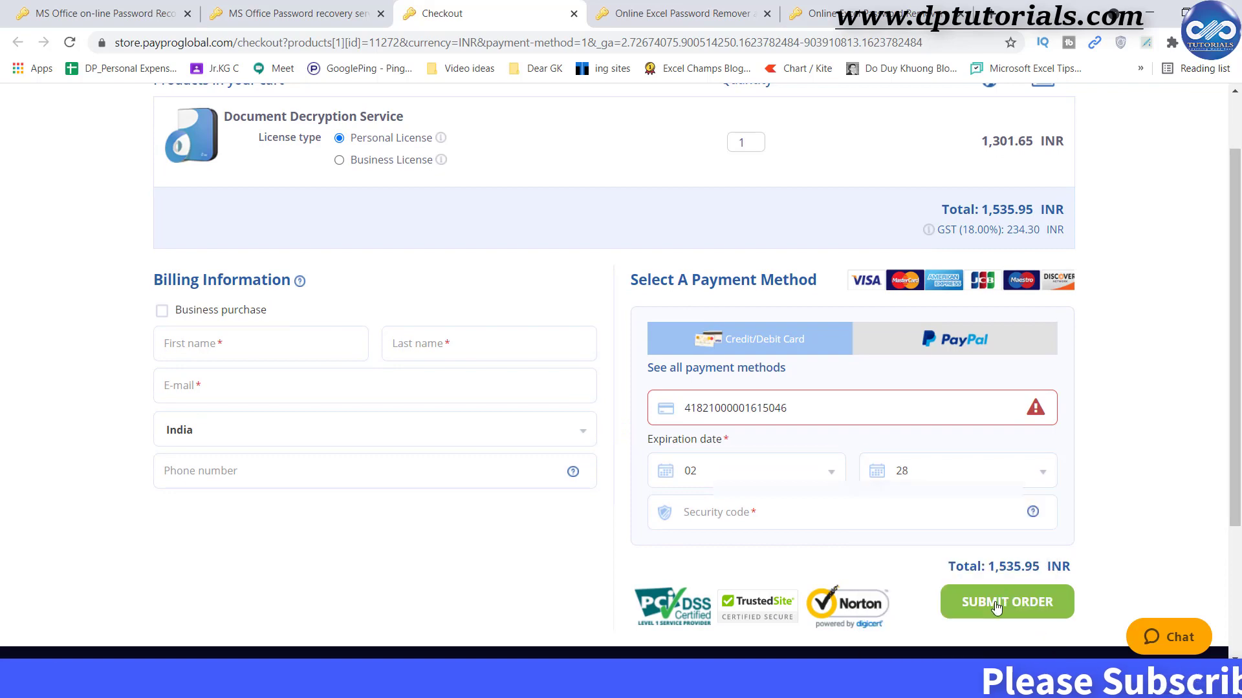
key(ctrl+1)
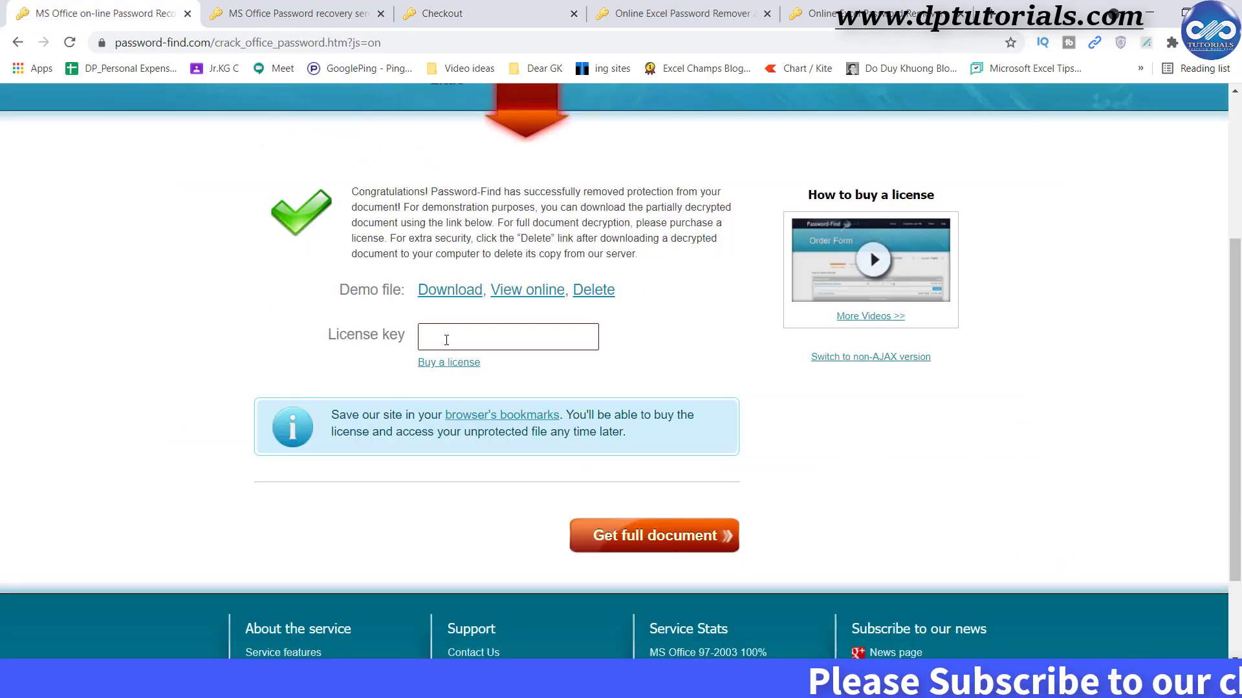
Paste the purchased license key into the License key field from the right-click menu.
right_click(446, 340)
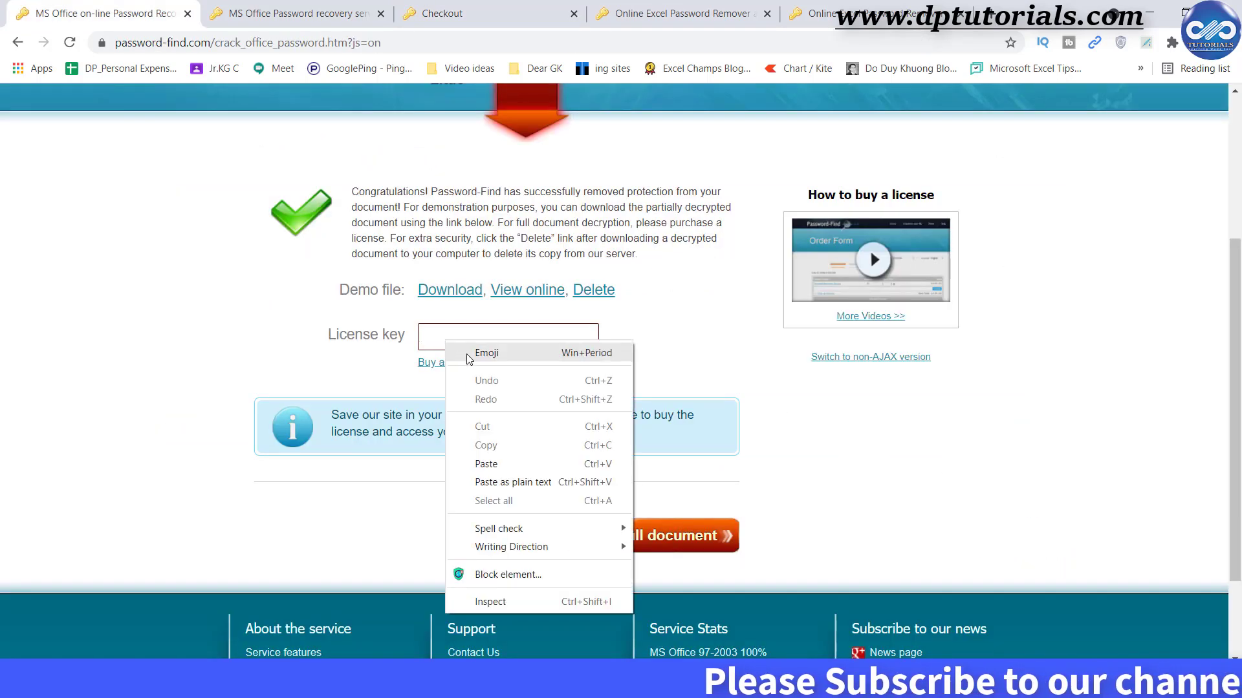
click(486, 464)
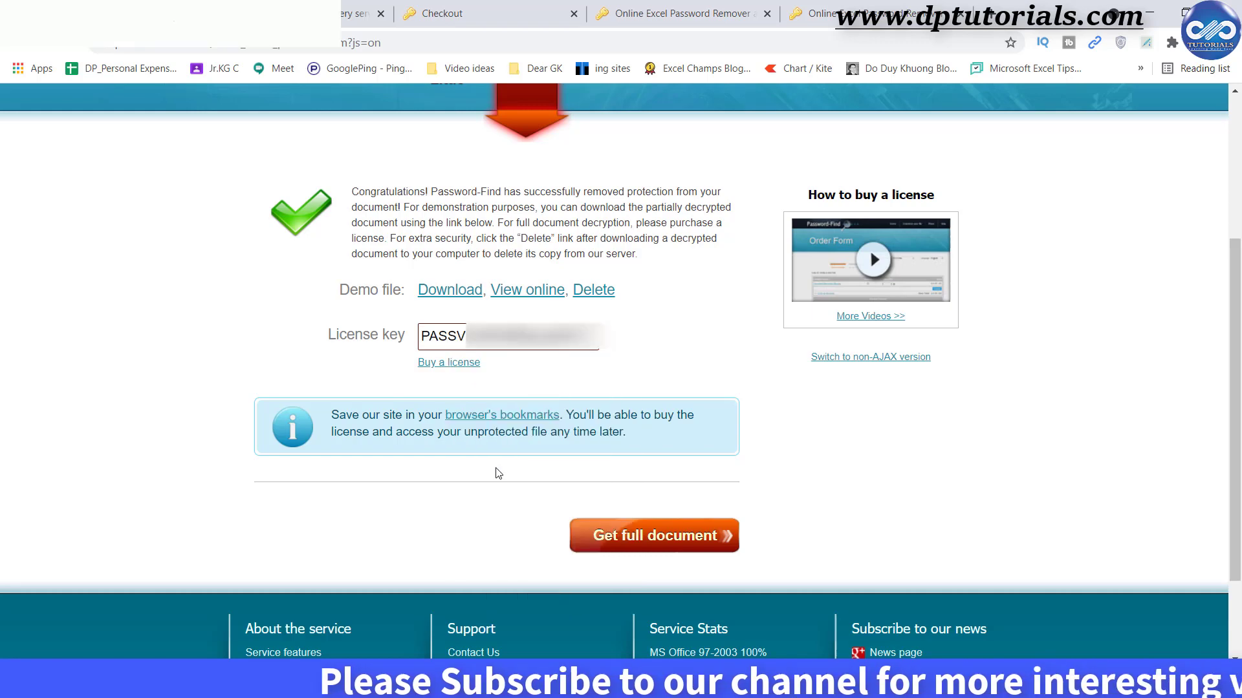
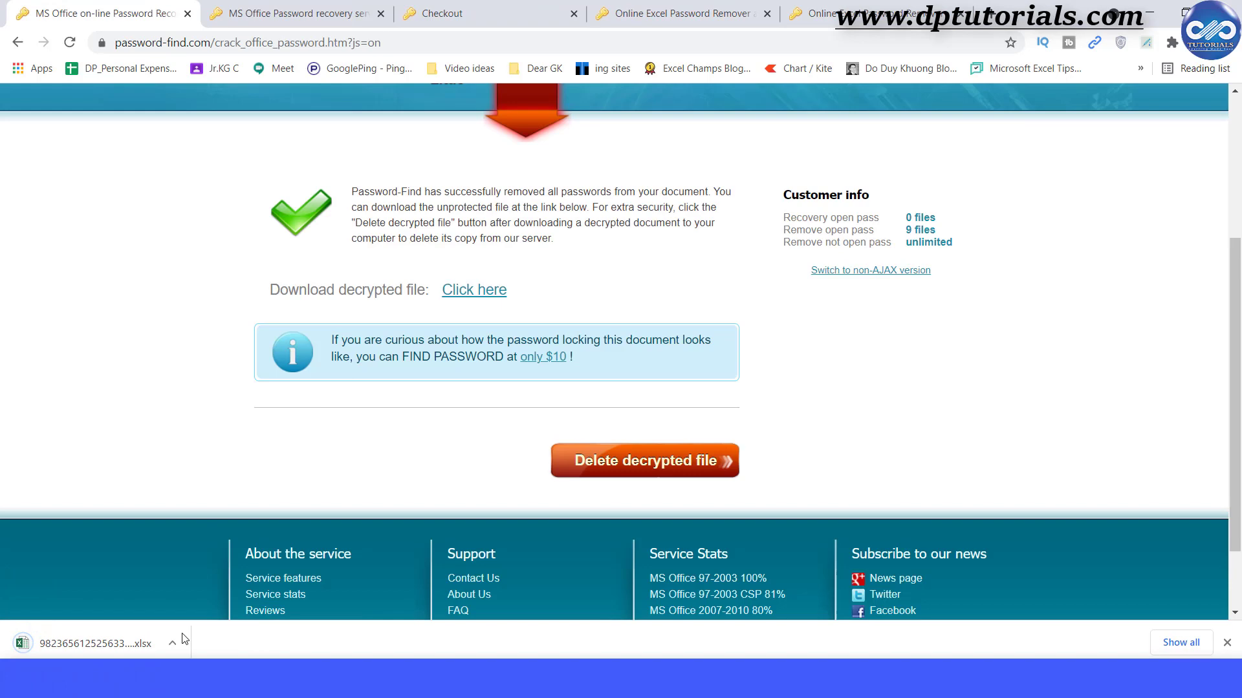
Open the downloaded unprotected .xlsx workbook from the browser's download bar in Excel.
click(120, 646)
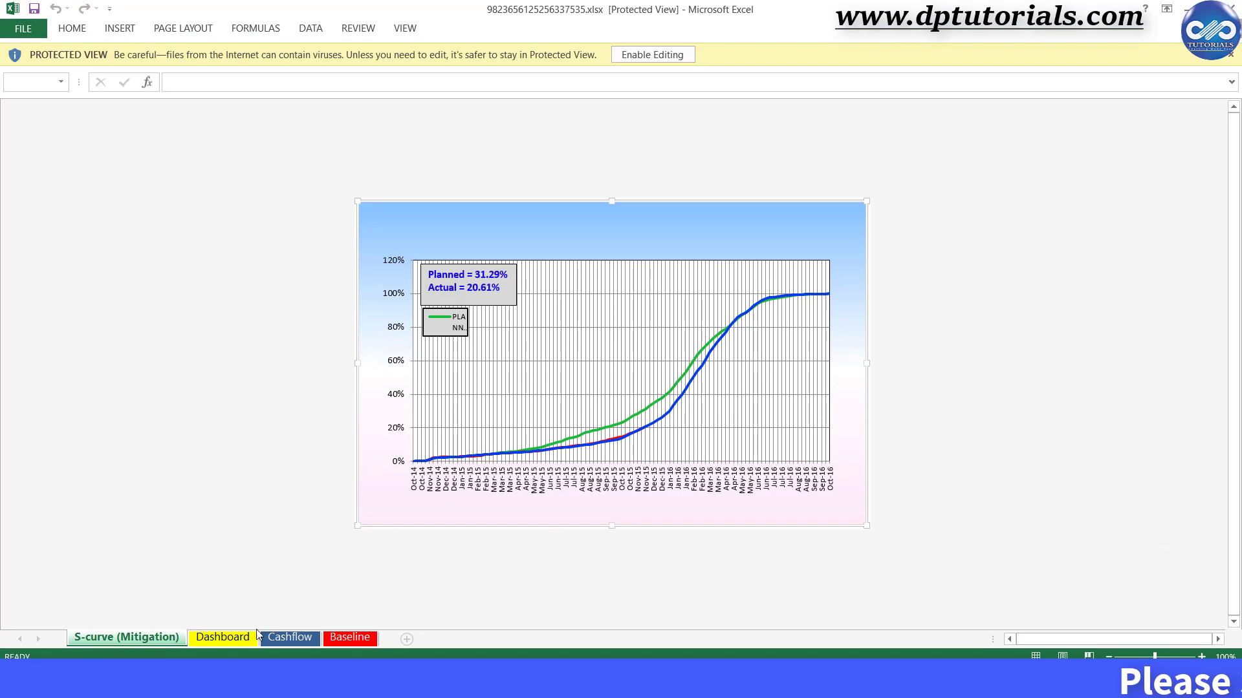
Inspect the Dashboard, Cashflow and Baseline sheets in turn, finishing back on Dashboard.
click(256, 637)
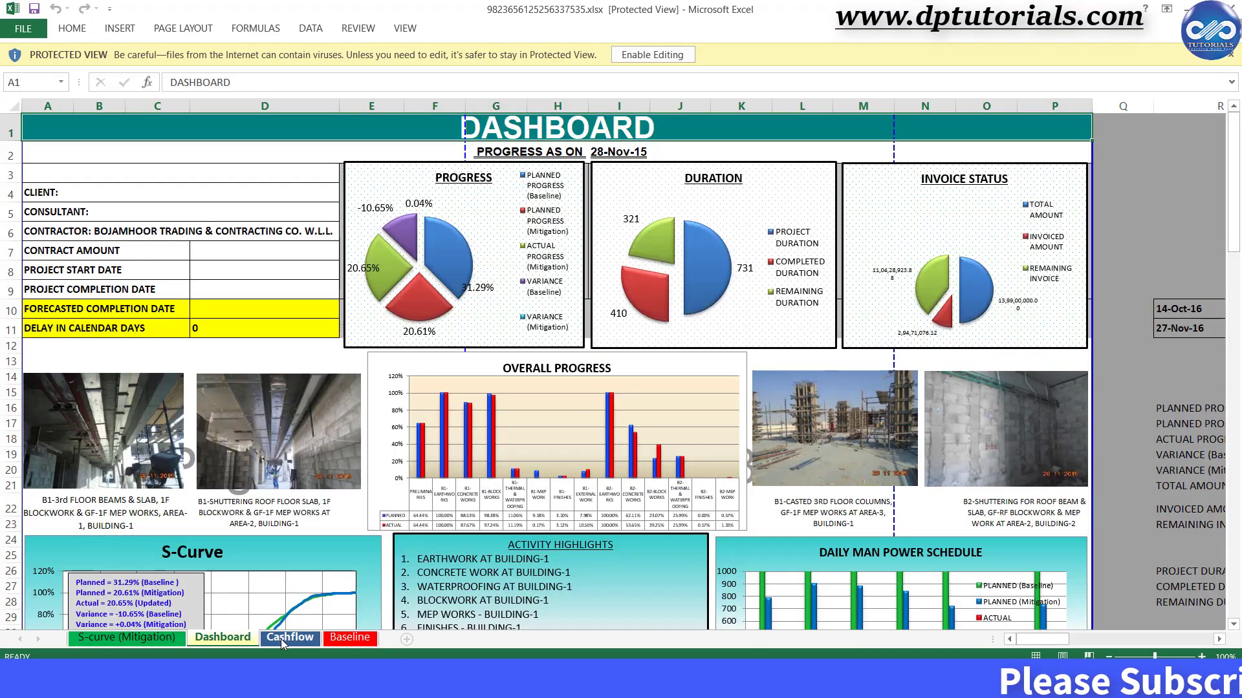
click(284, 638)
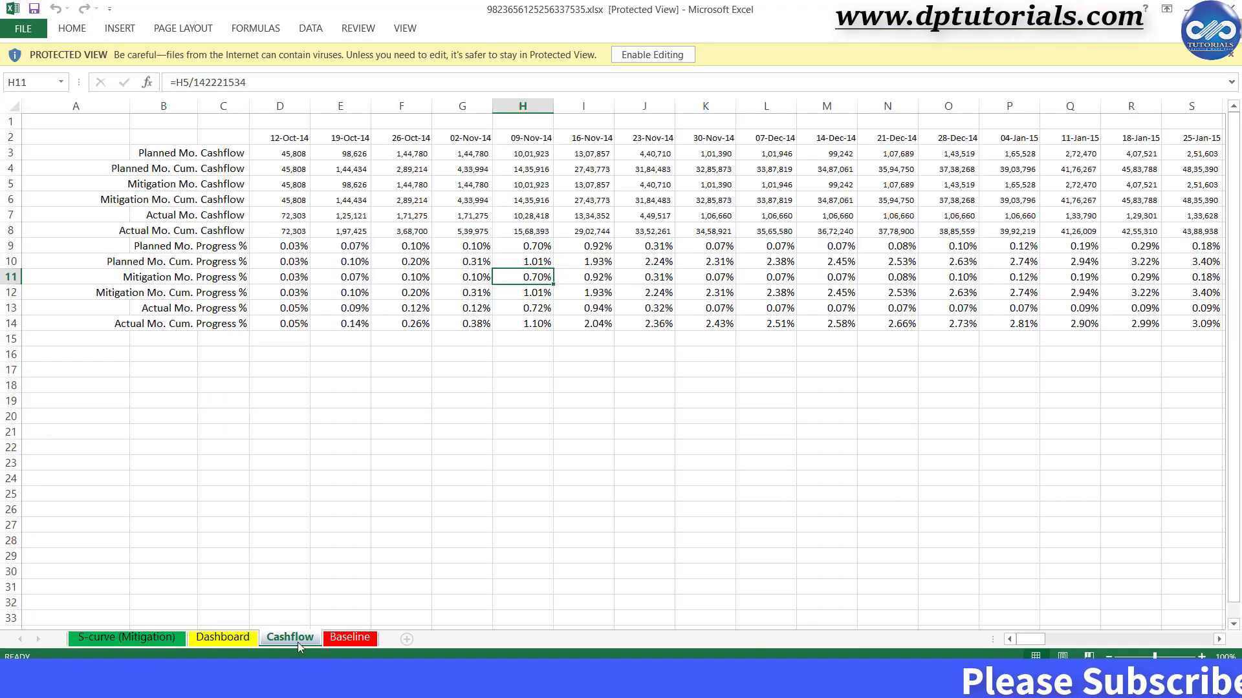
click(344, 641)
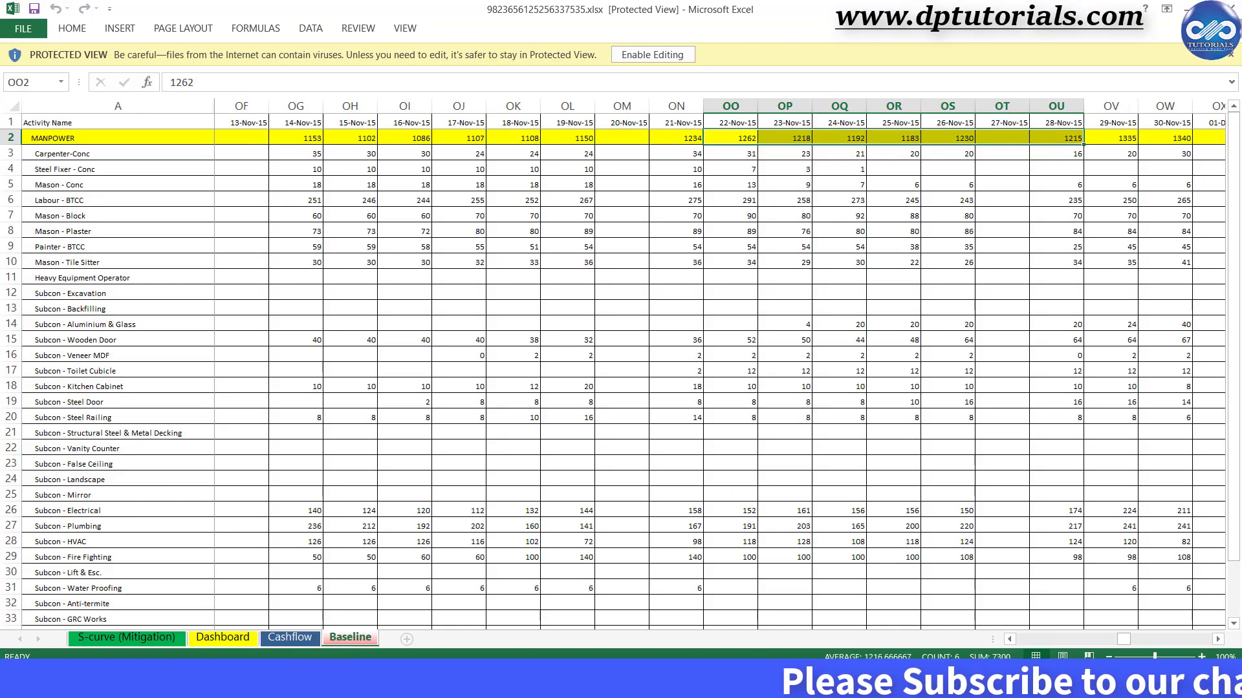
click(240, 639)
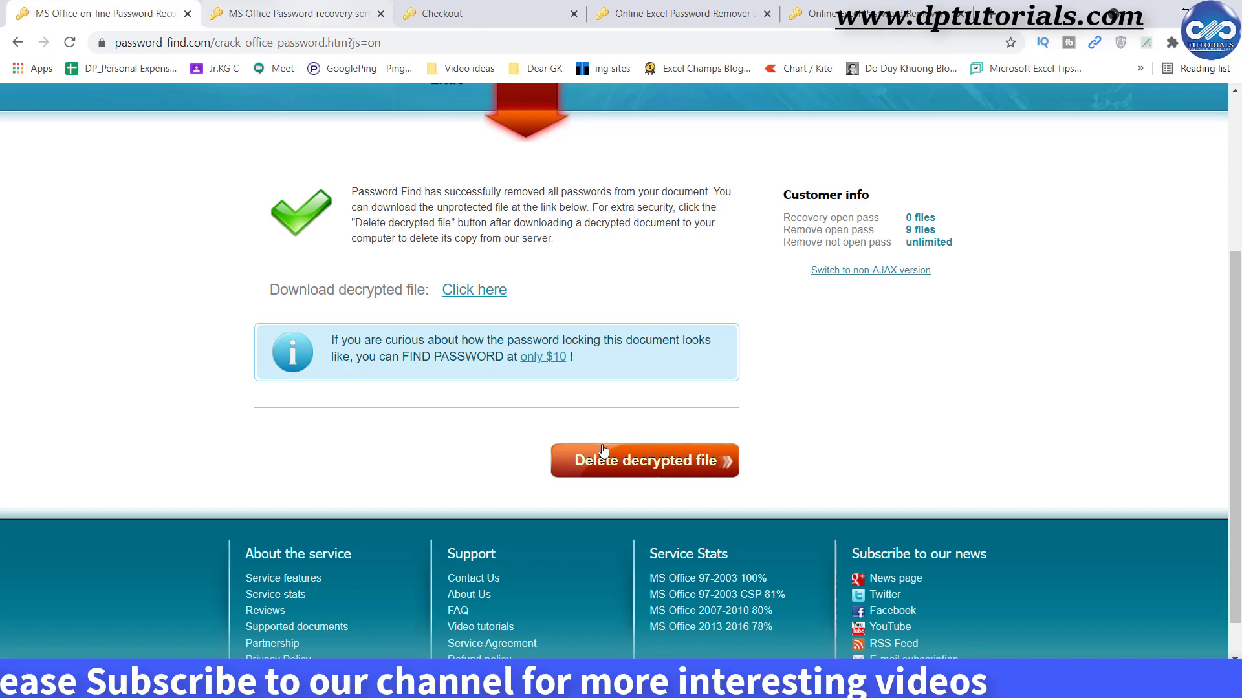
Delete the decrypted file from the Password-Find server.
click(657, 462)
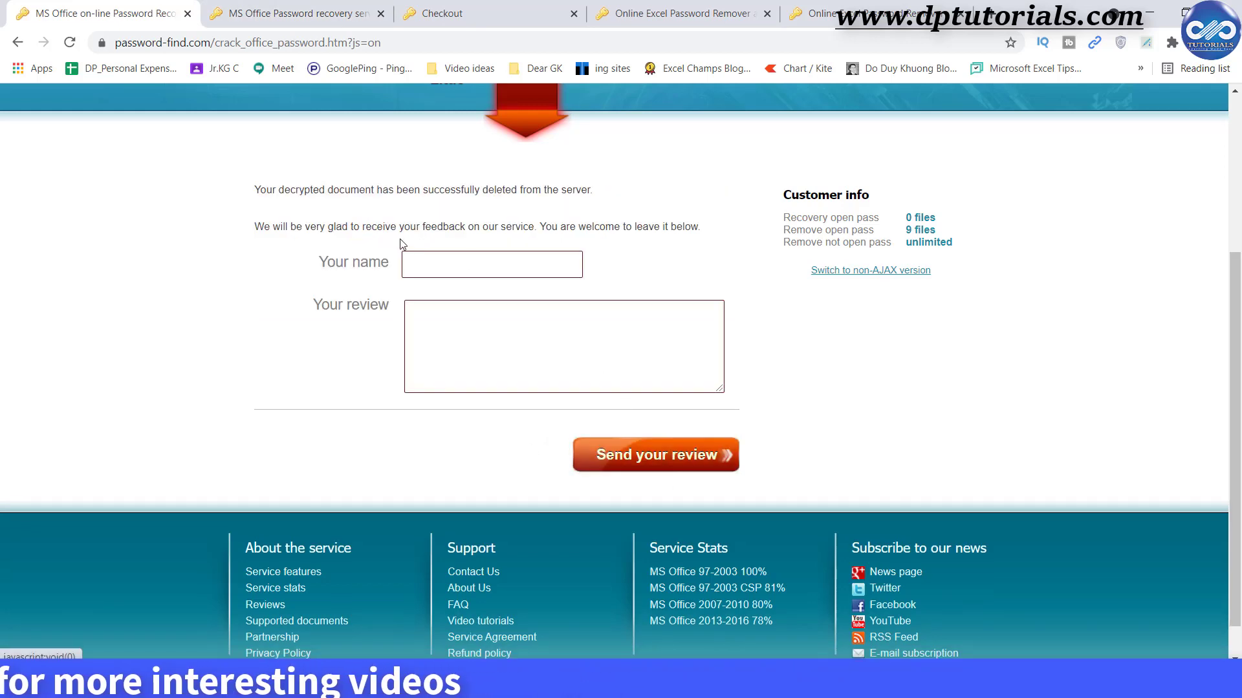
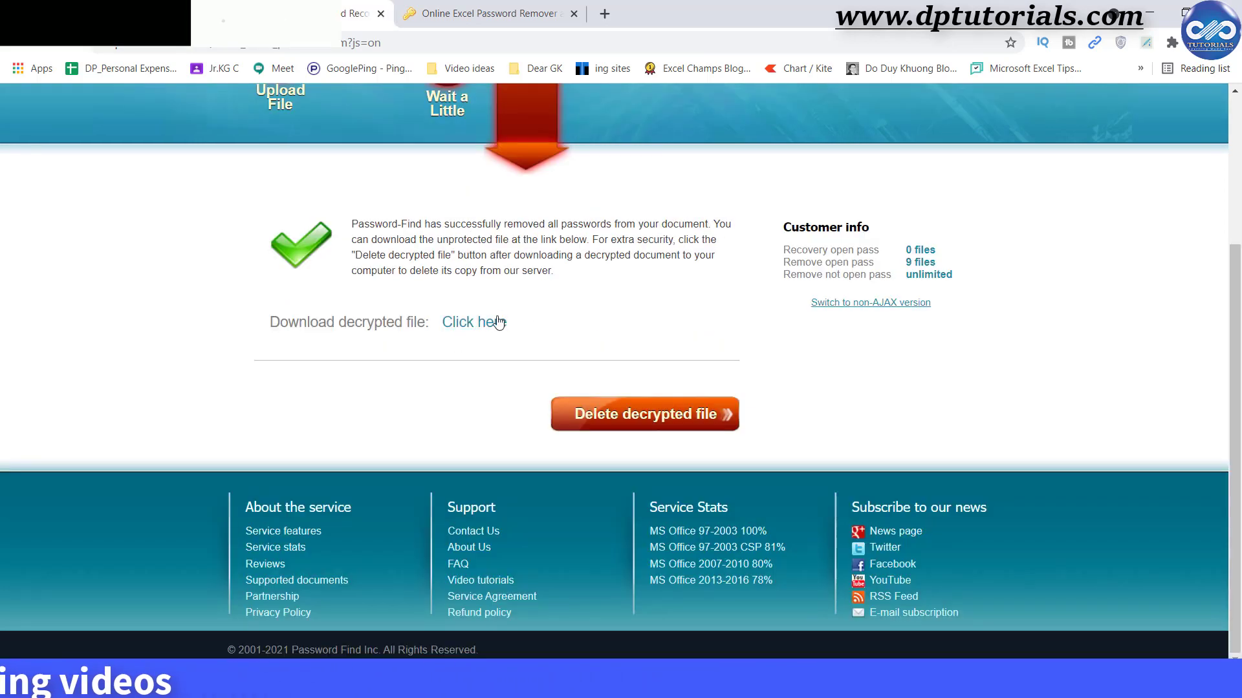
scroll(477, 361, up, 1)
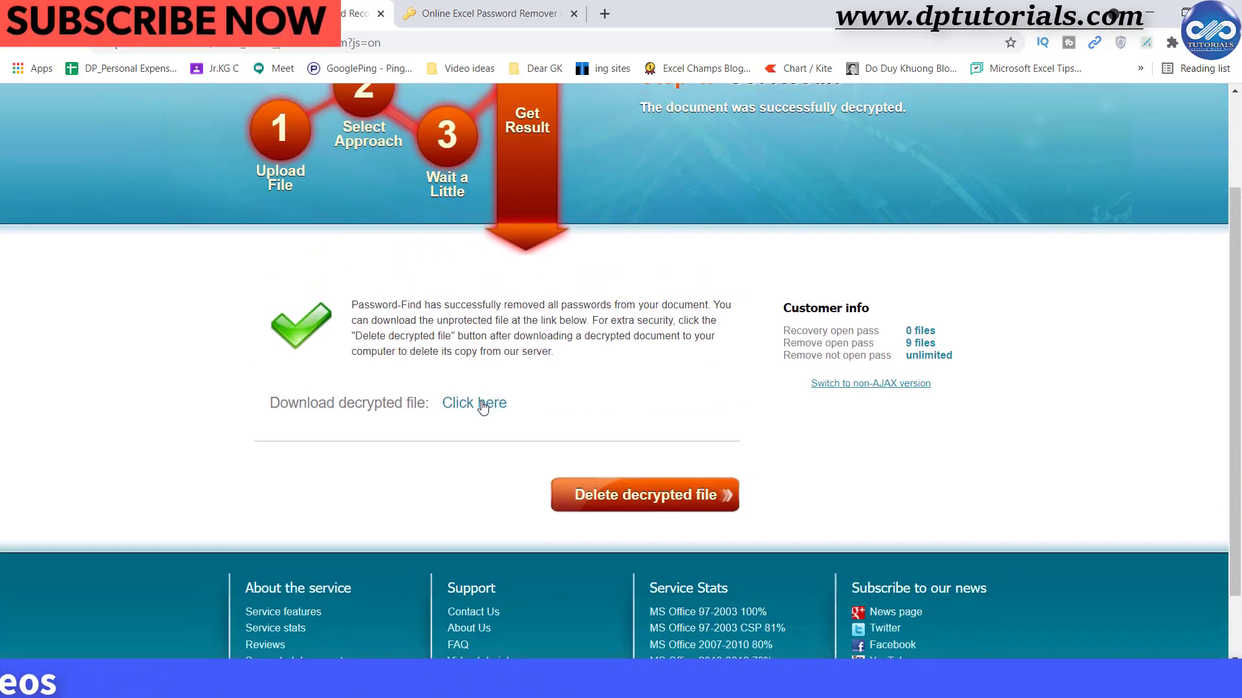
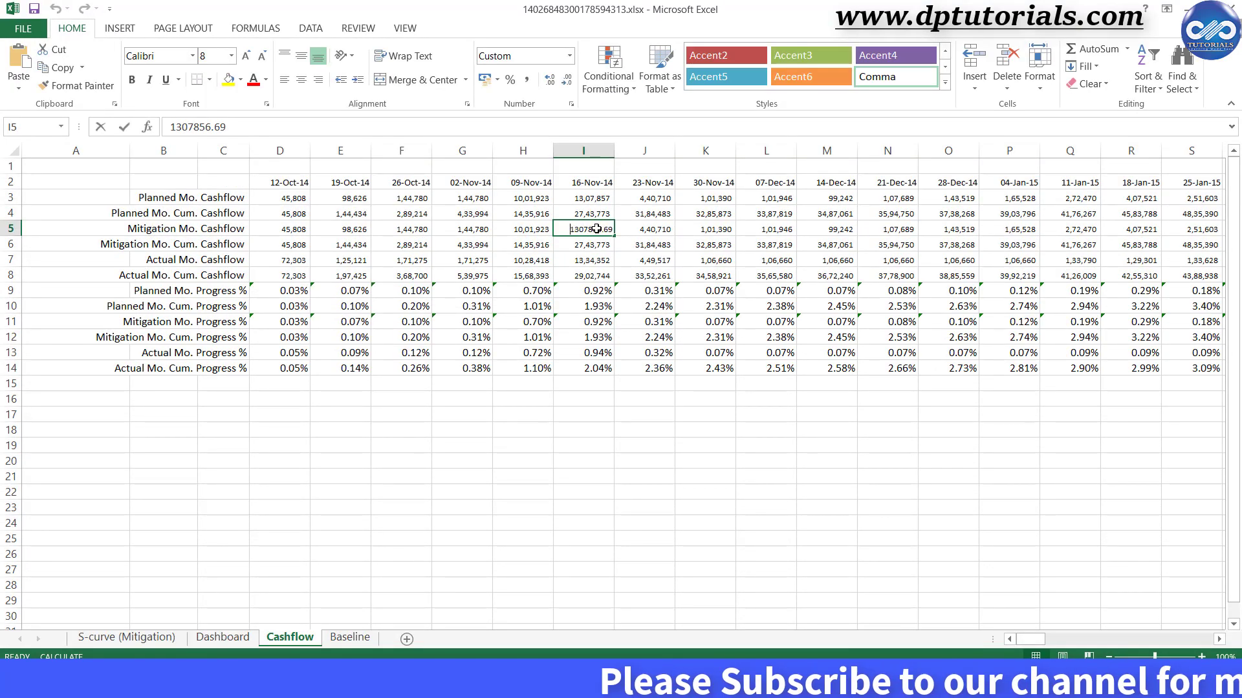
Enter 'testing' into empty cell I18 below the Cashflow table to prove editing works.
click(587, 279)
click(587, 368)
click(586, 399)
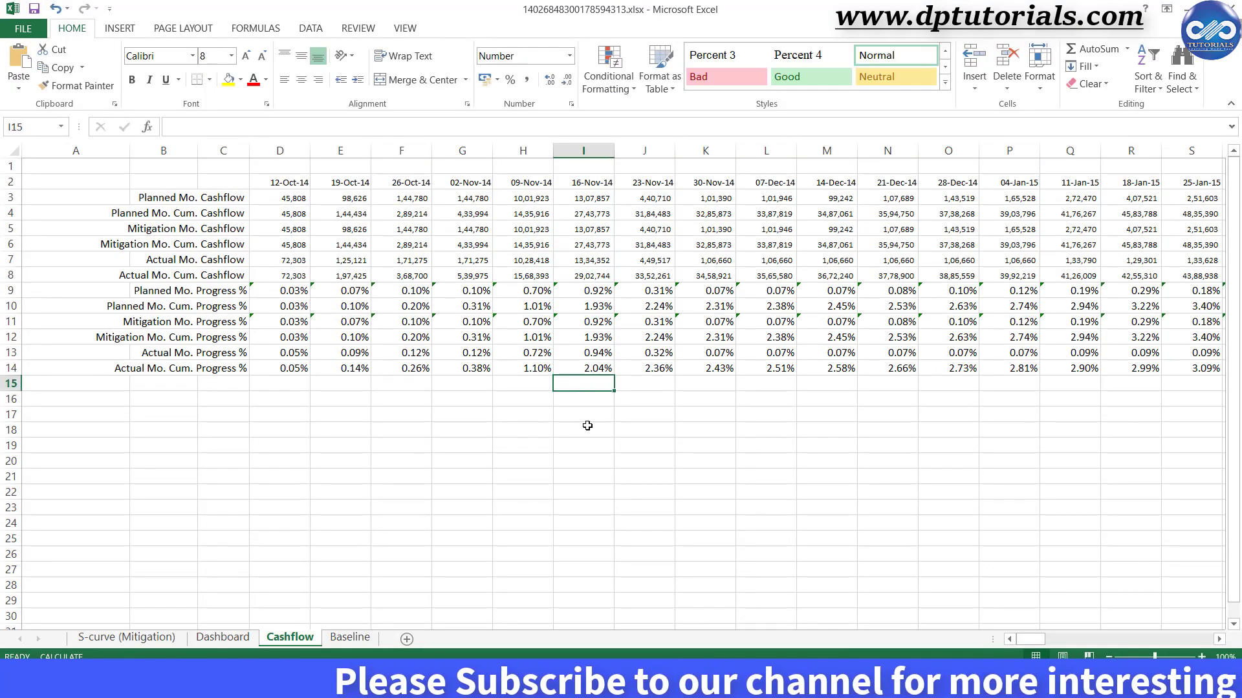
click(586, 428)
text(testing)
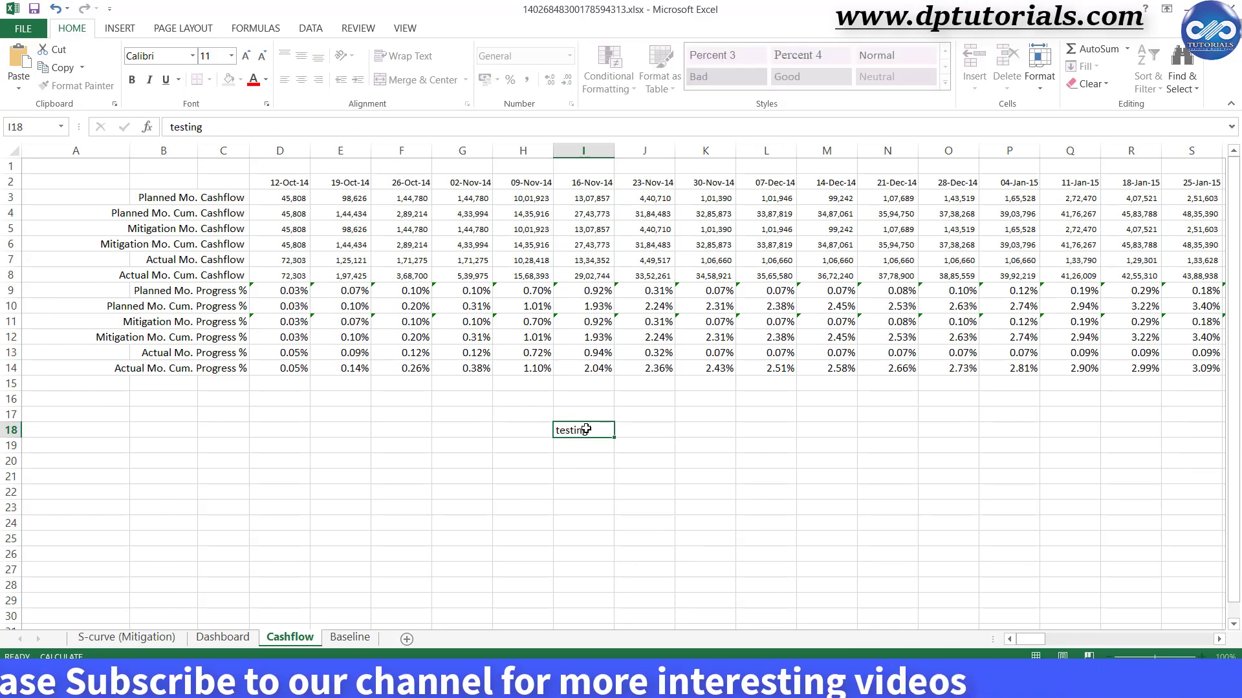
key(Return)
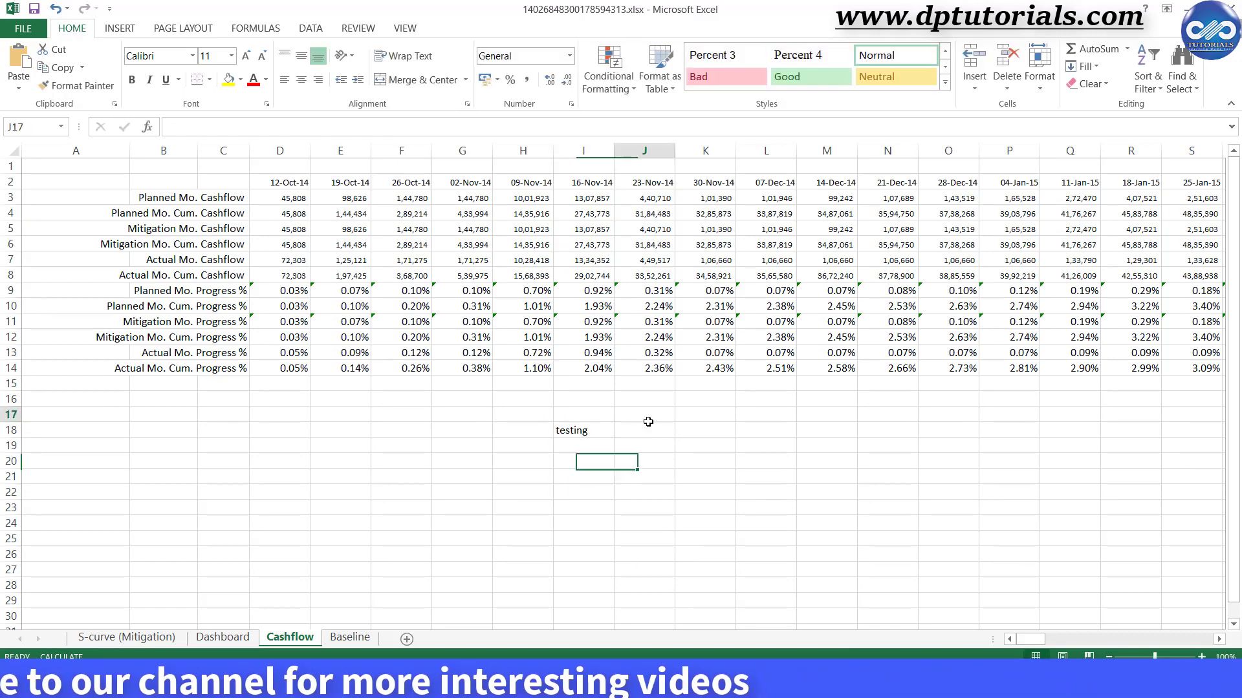
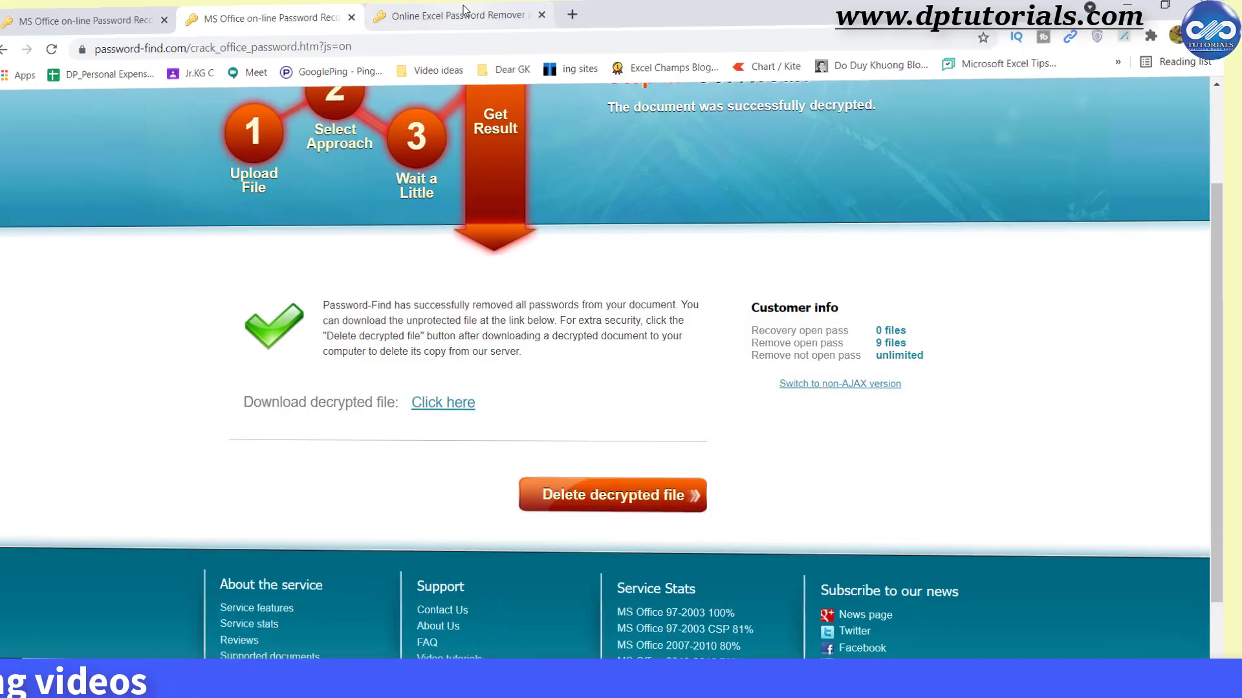
From the Online Excel Password Remover tab, start UNPROTECT YOUR FILE to reach the Step 1 upload page.
click(494, 13)
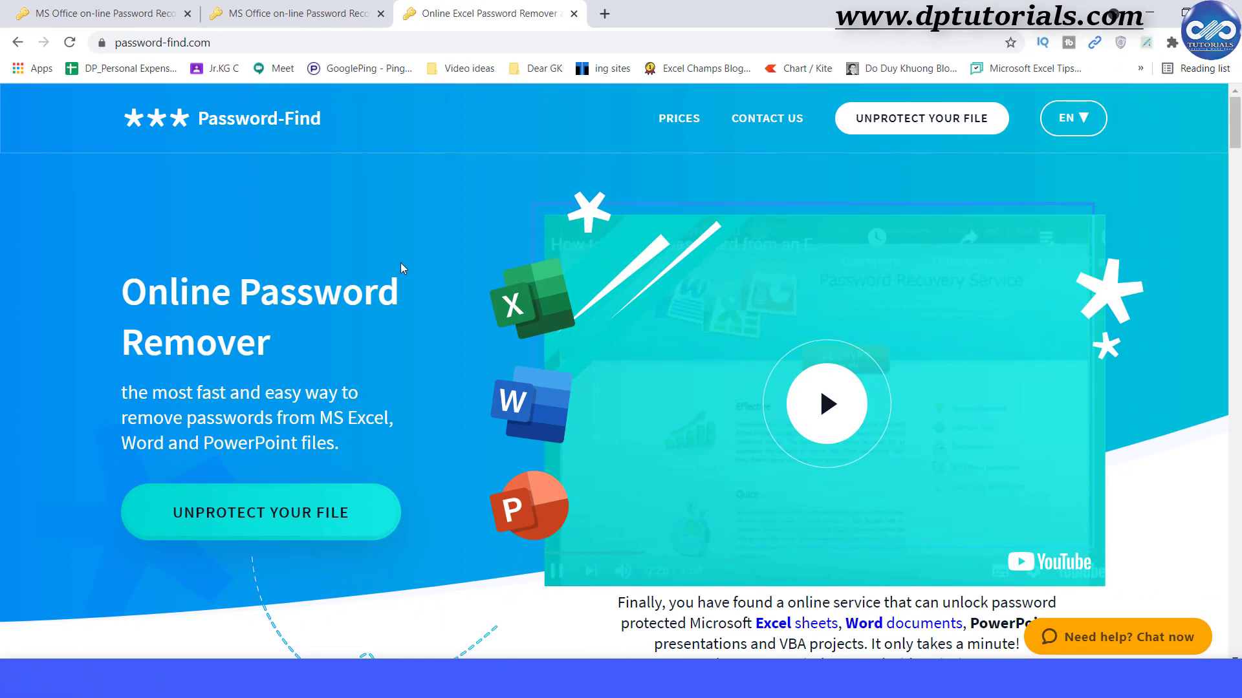
click(312, 522)
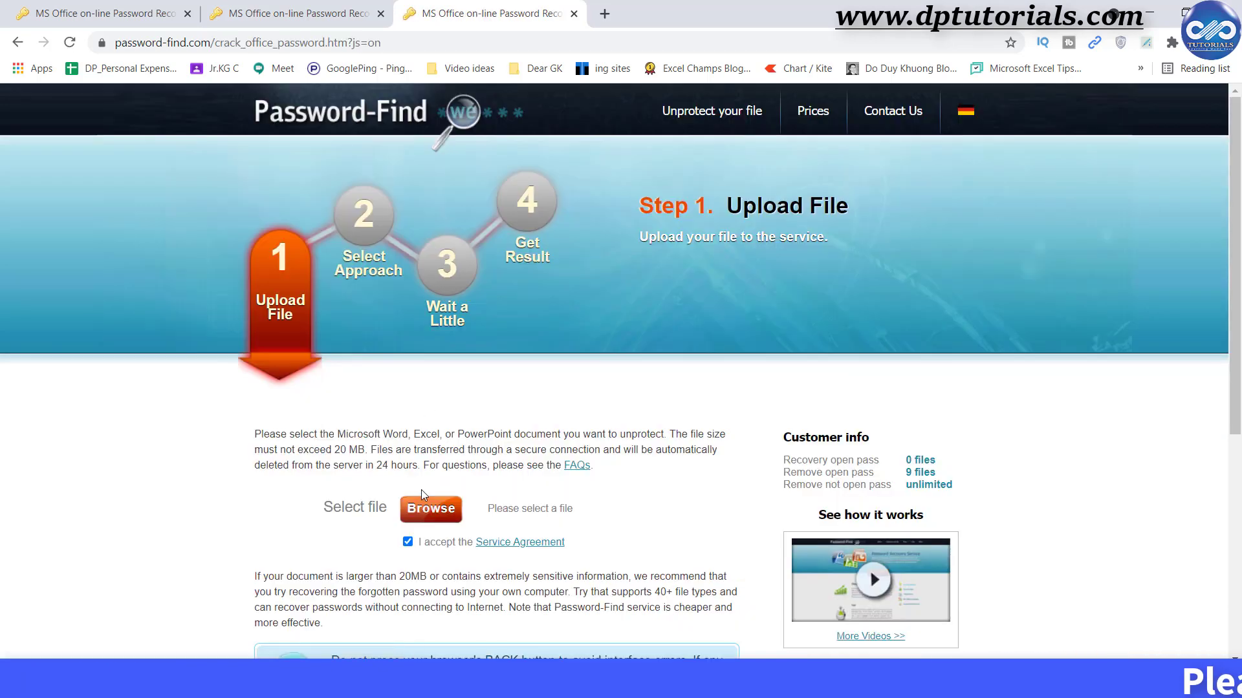
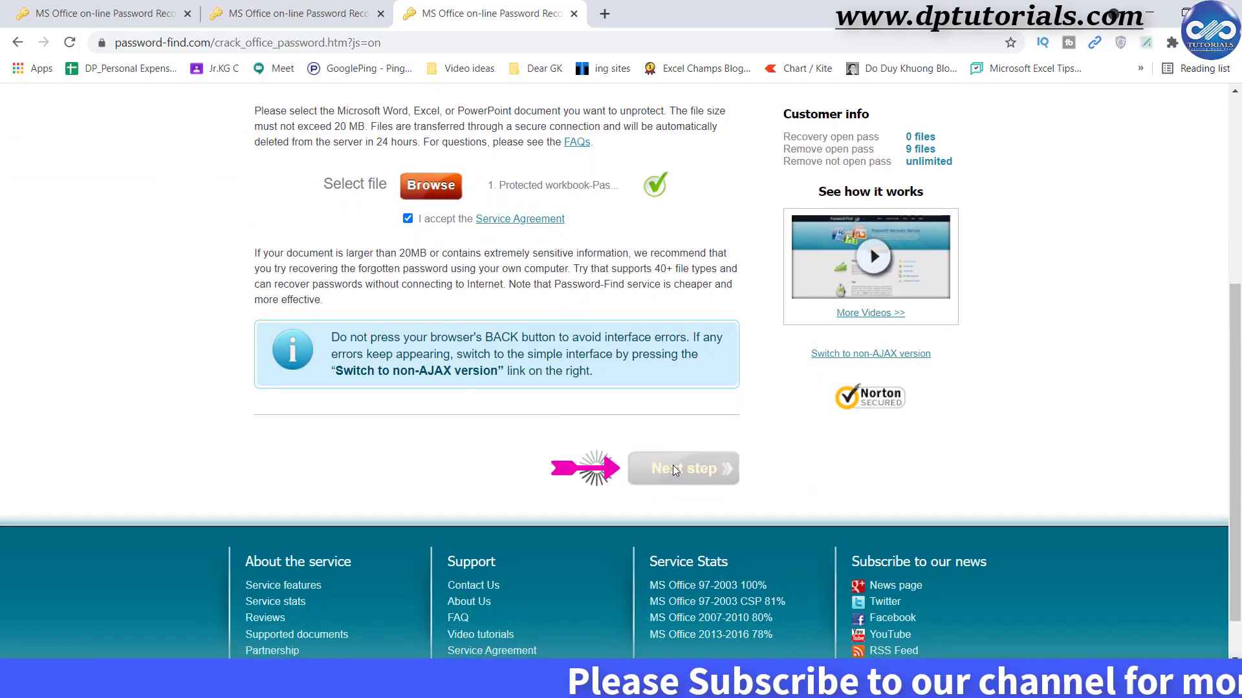
Select the Find password approach to recover the uploaded protected Excel workbook's password.
click(263, 228)
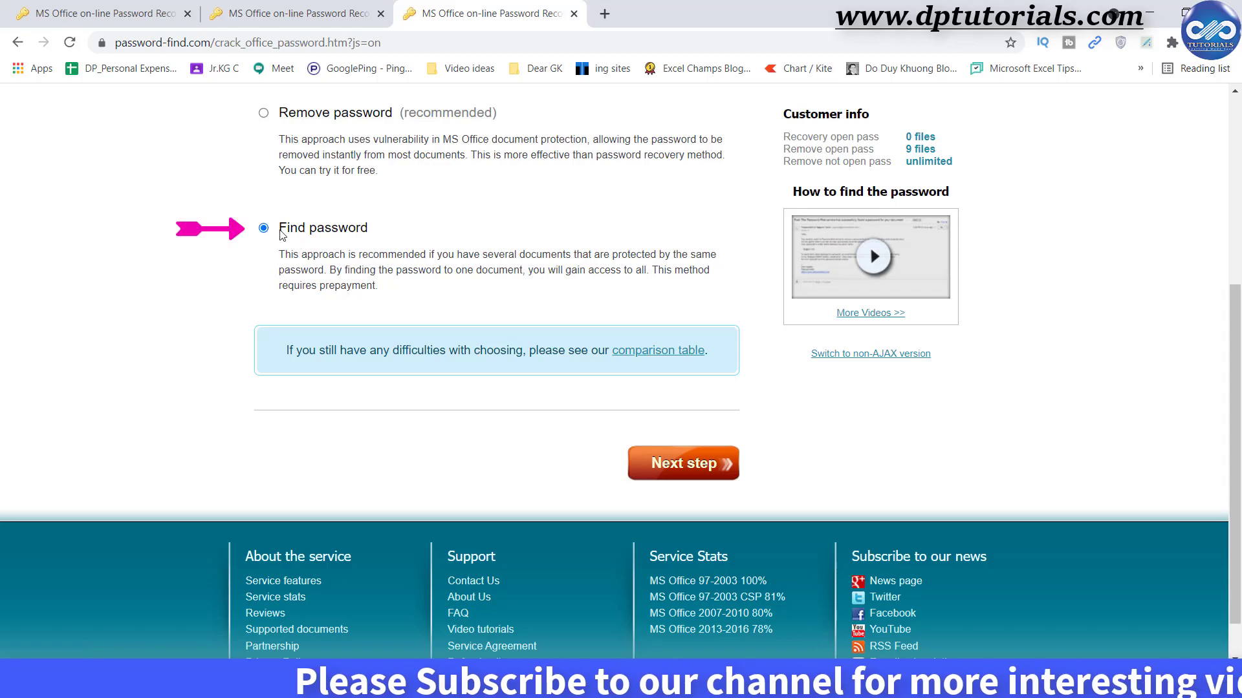
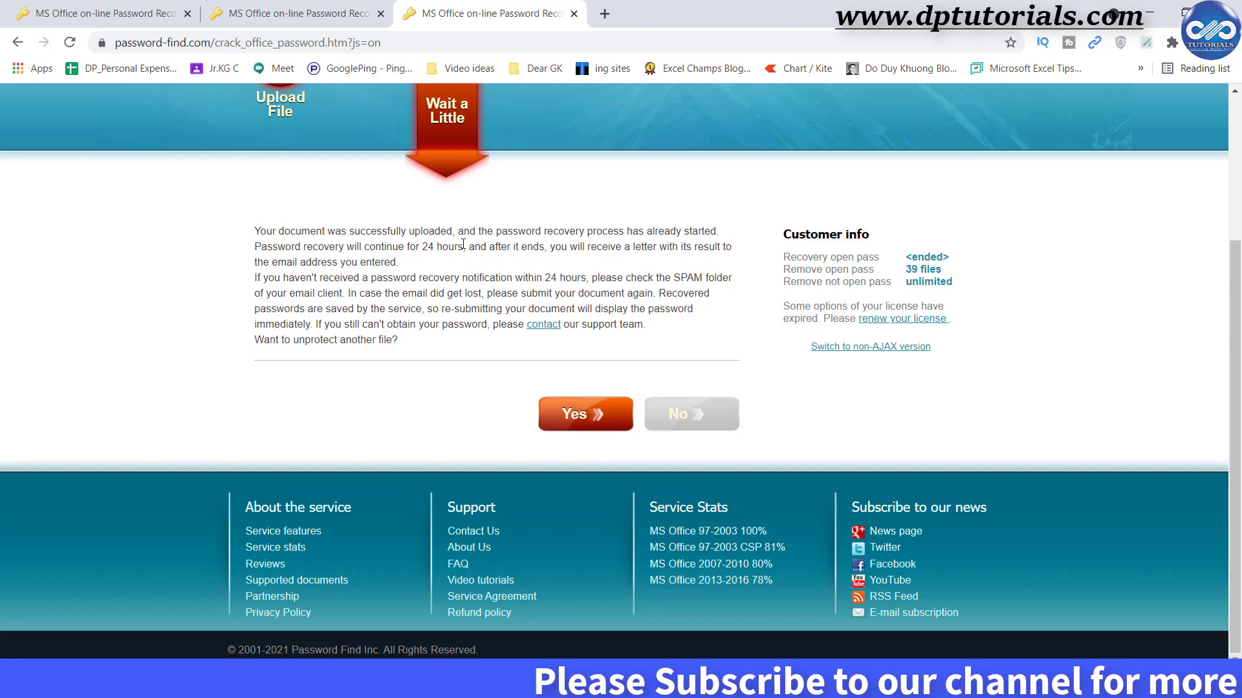
Highlight the '24 hours' recovery period on the Password-Find upload confirmation page.
drag(462, 246, 421, 248)
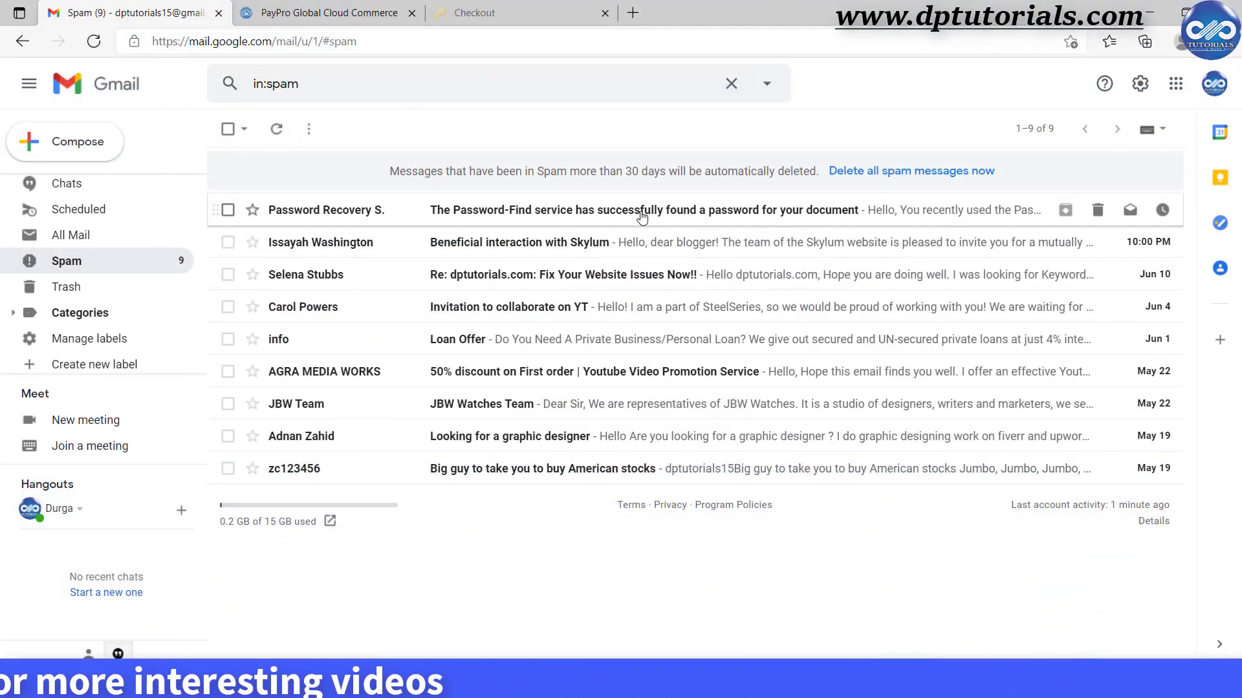
Open the Password Recovery e-mail in Spam and scroll down to the recovered password.
click(635, 215)
scroll(592, 331, down, 1)
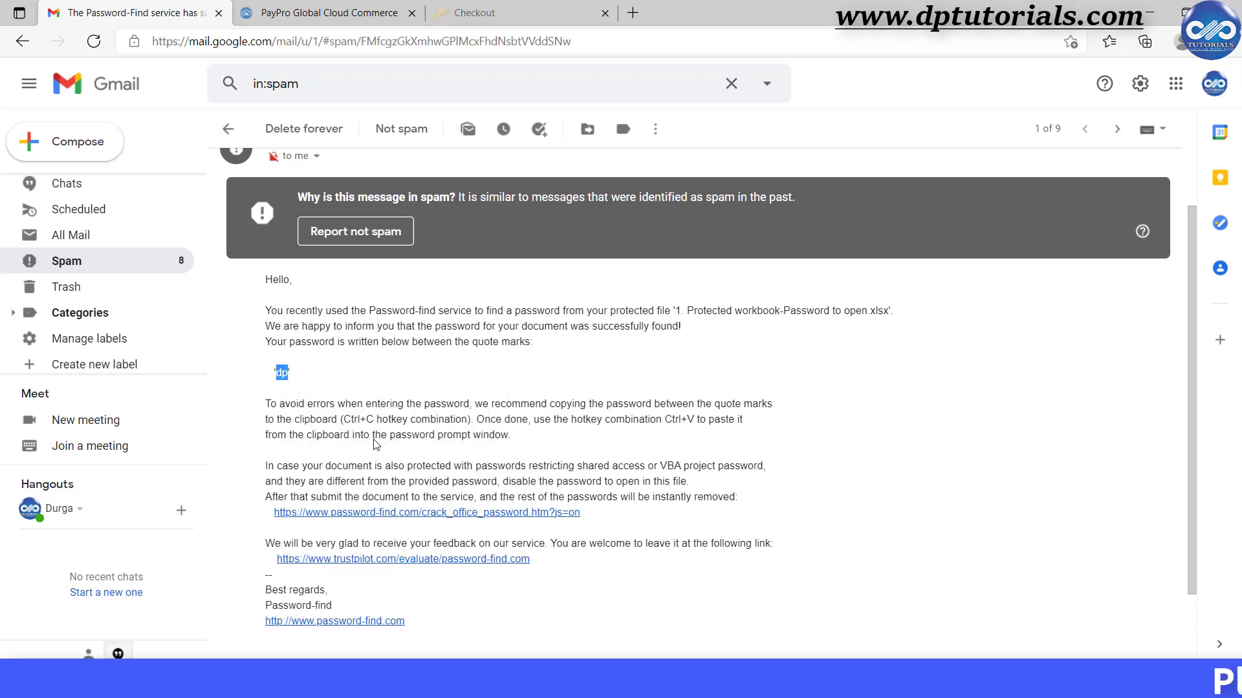
Open '1. Protected workbook-Password to open.xlsx' from Explorer and unlock it with the pasted password.
mouse_move(485, 679)
click(292, 582)
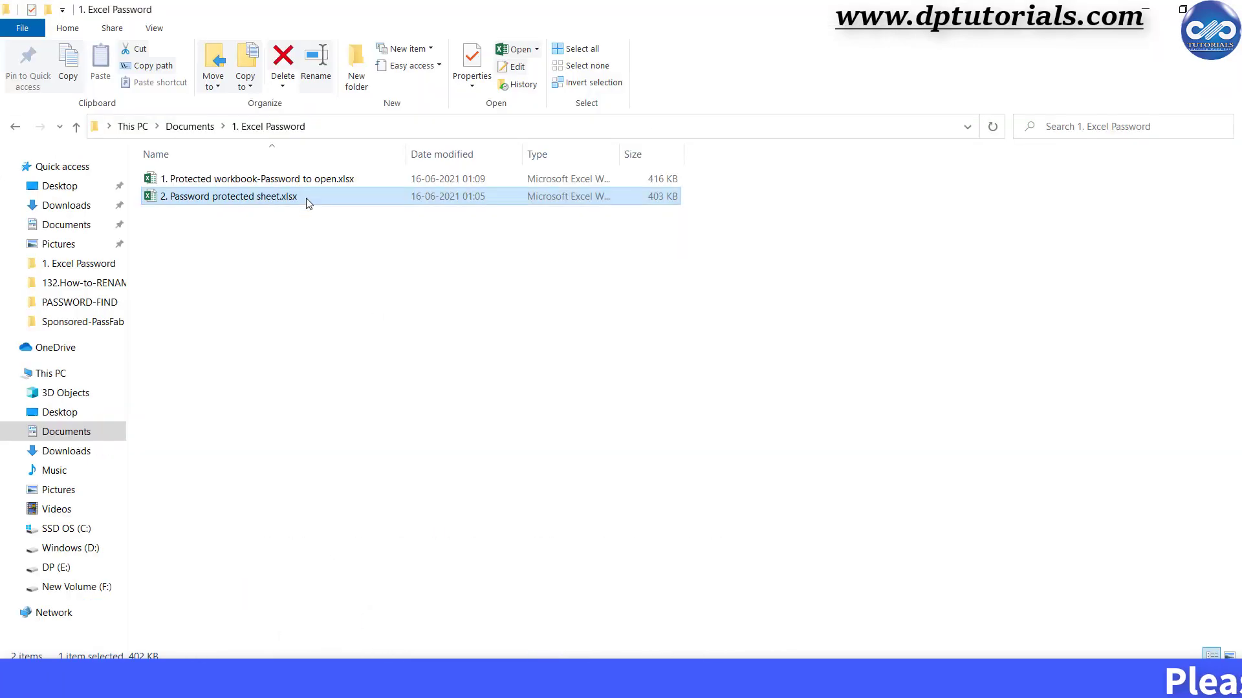
click(319, 186)
double_click(319, 185)
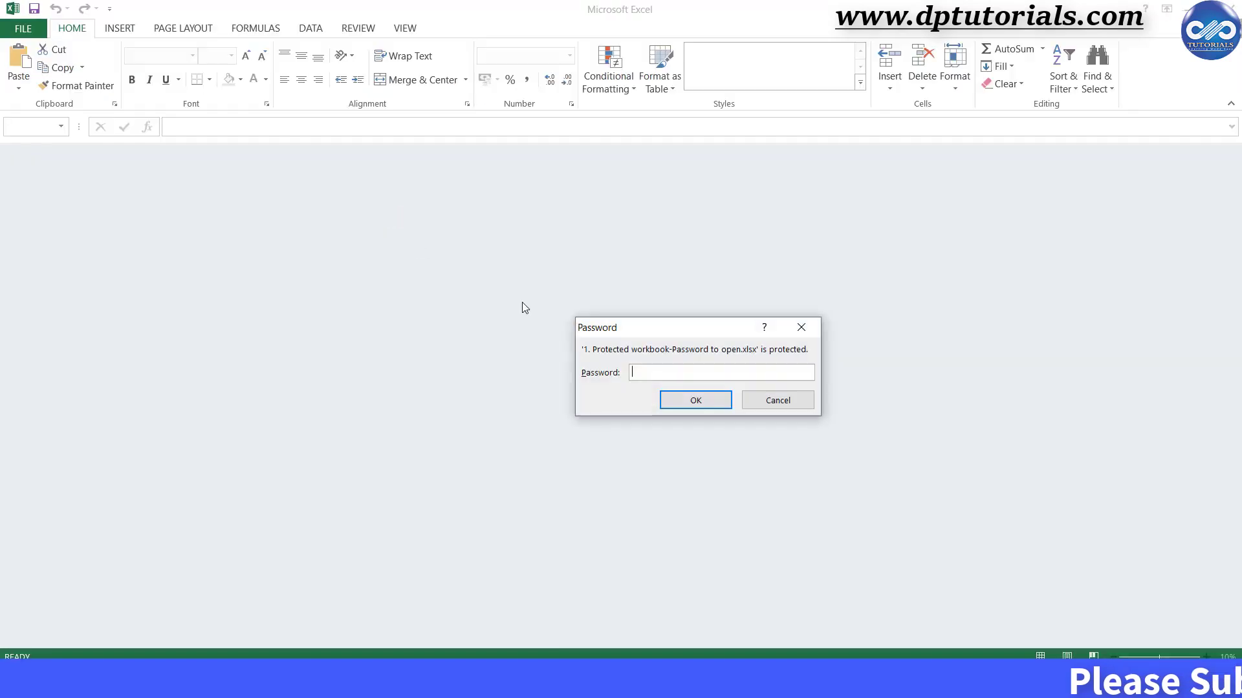
click(675, 411)
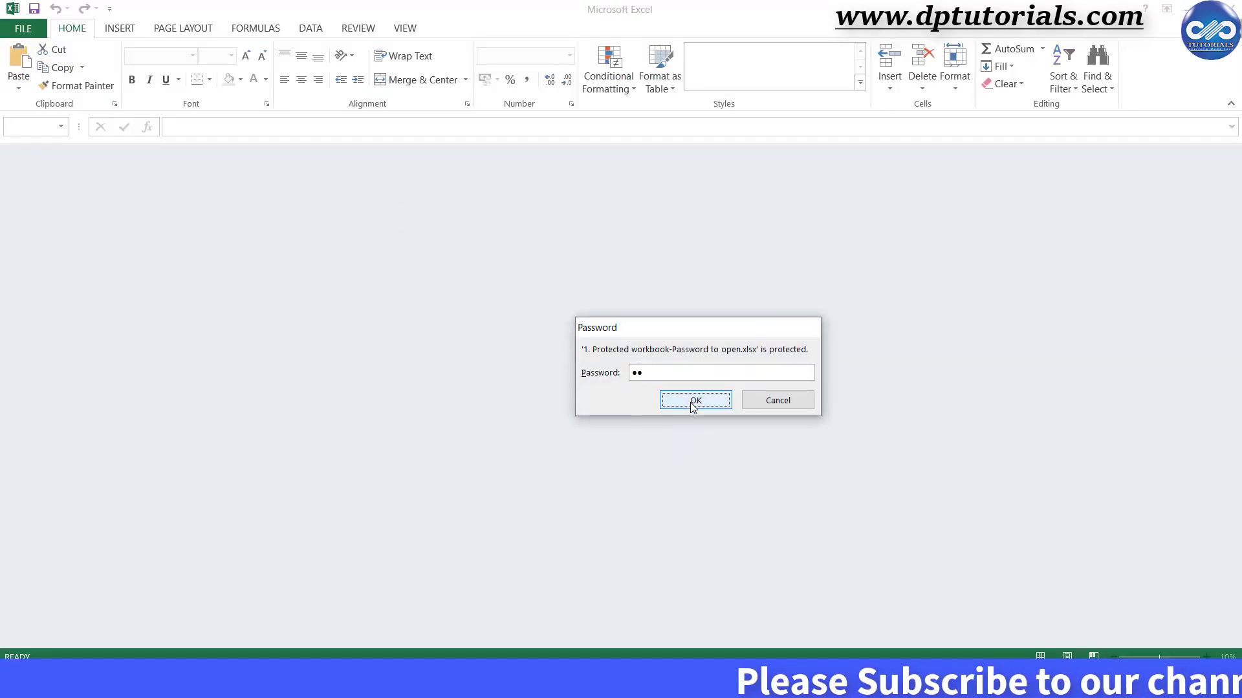
click(694, 402)
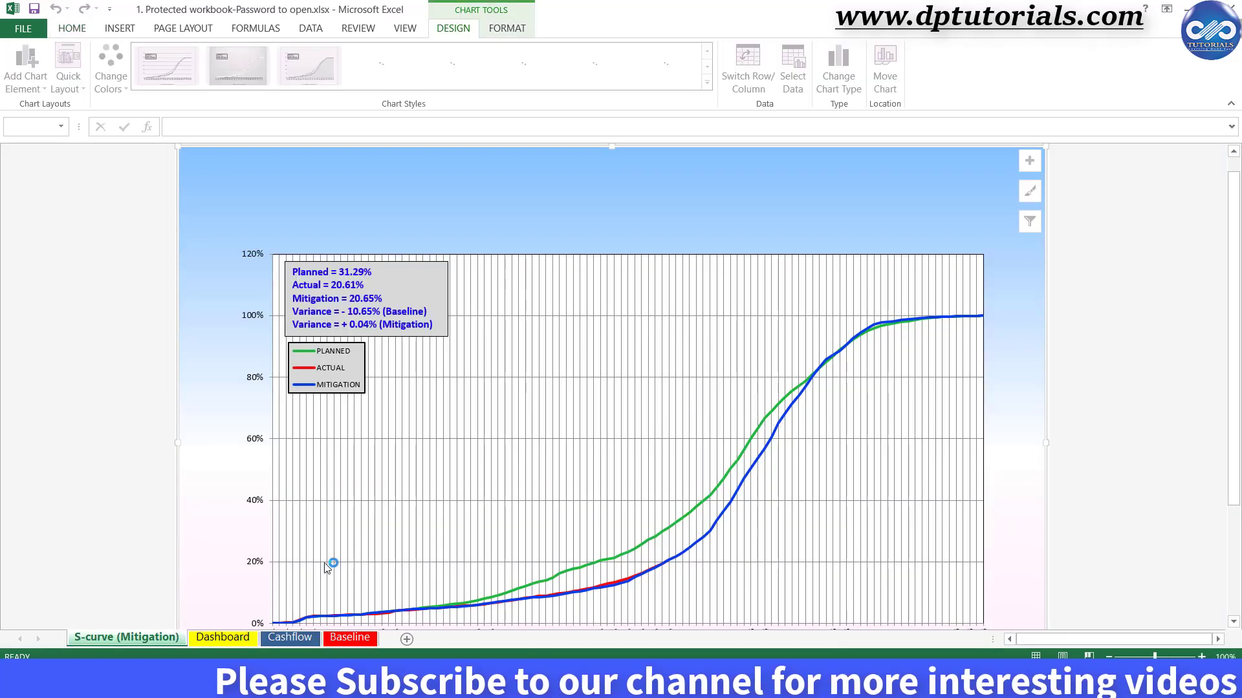
View the Dashboard sheet, then the Cashflow sheet with monthly cashflow and progress percentages.
click(238, 640)
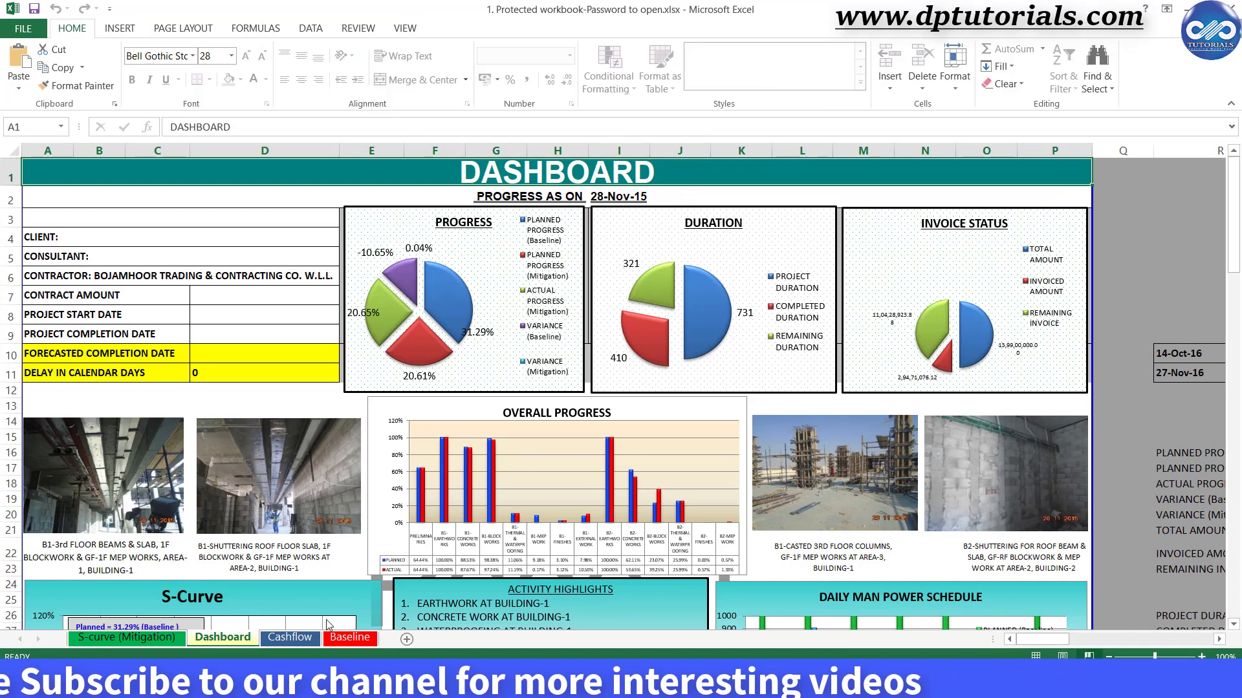
click(297, 643)
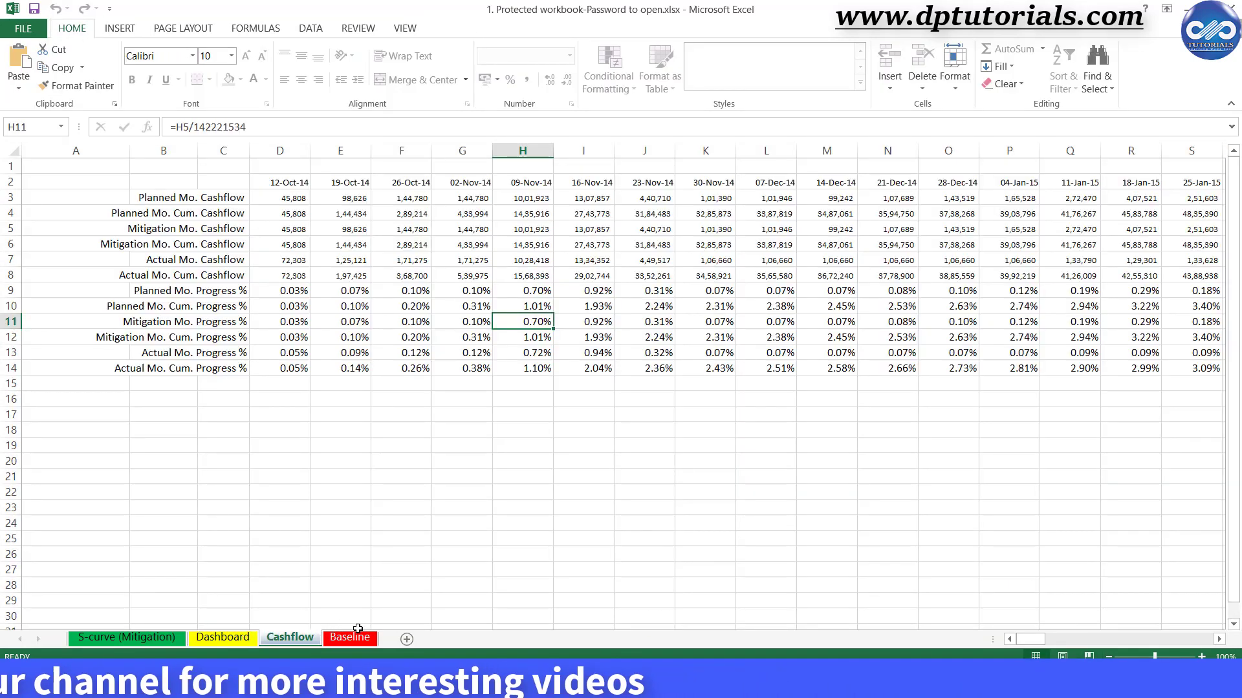